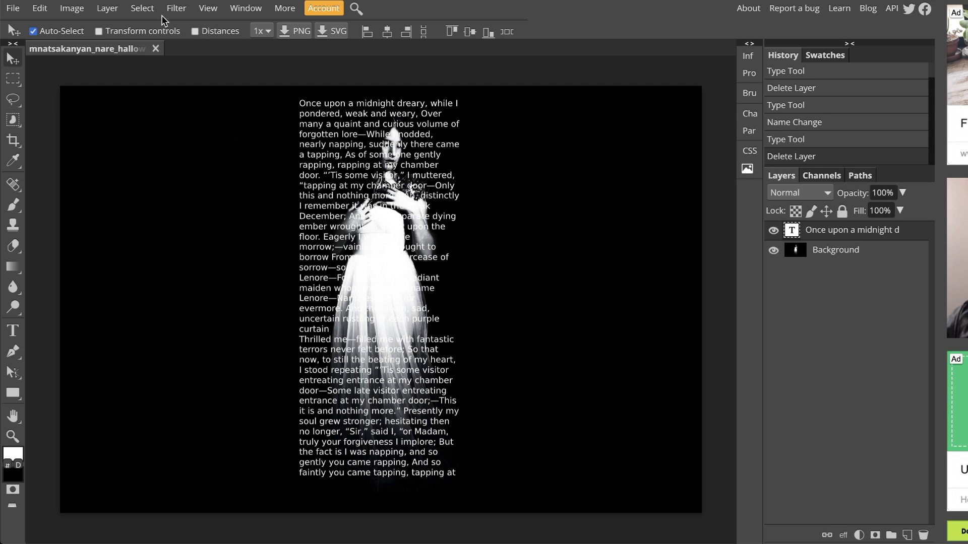
Step: Delete the old poem text layer, then copy the full Raven poem in Google Docs
left_click(39, 8)
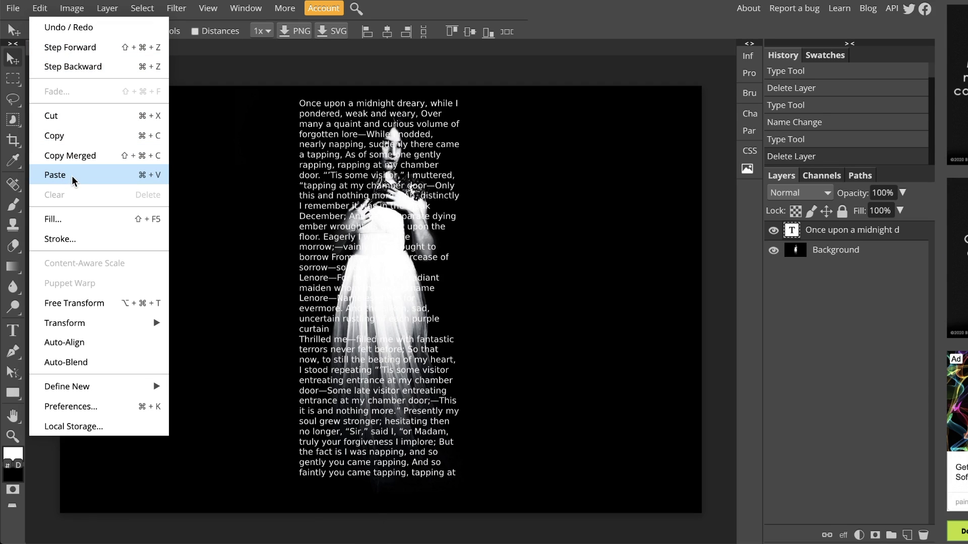
left_click(39, 8)
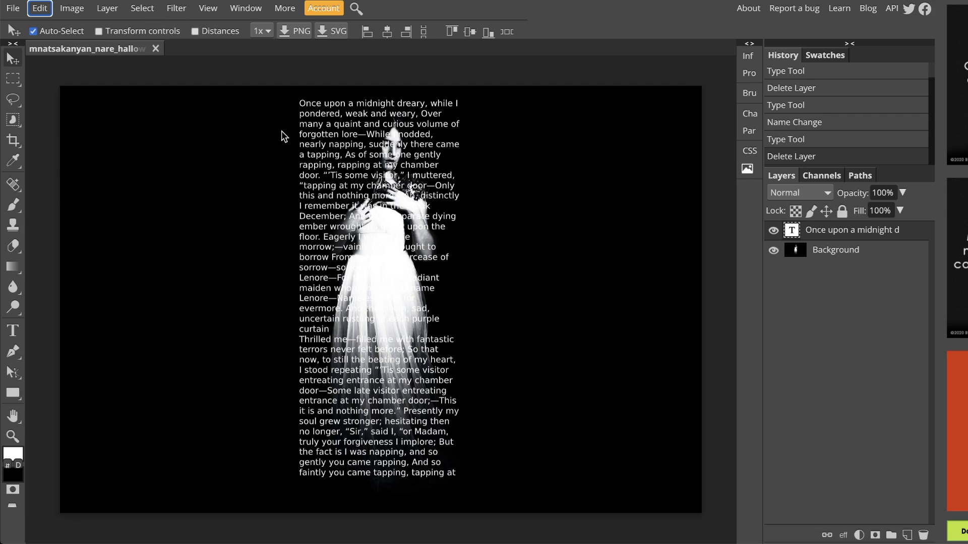
left_click(820, 235)
key("Delete")
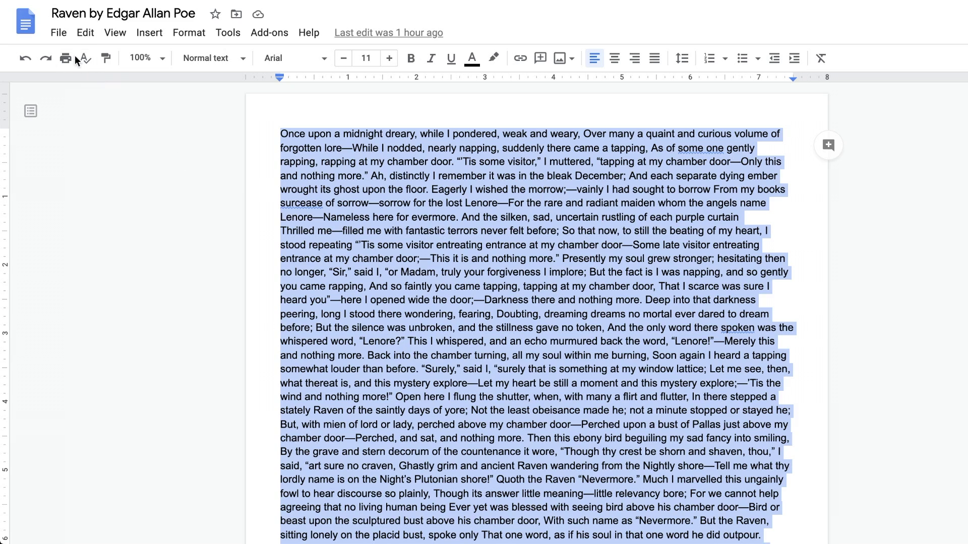
left_click(86, 33)
left_click(114, 137)
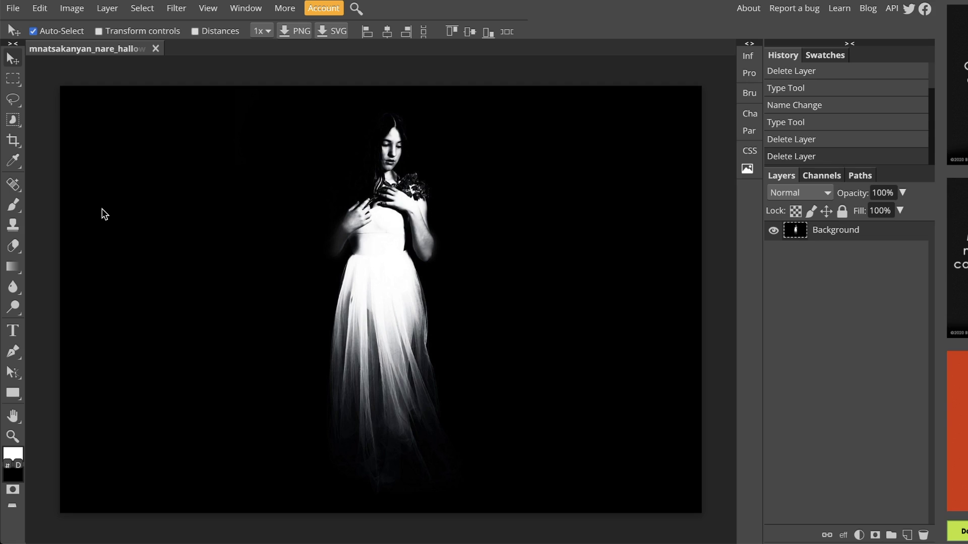
Step: Draw a tall Type-tool text box over the girl and paste the Raven poem into it
left_click(13, 331)
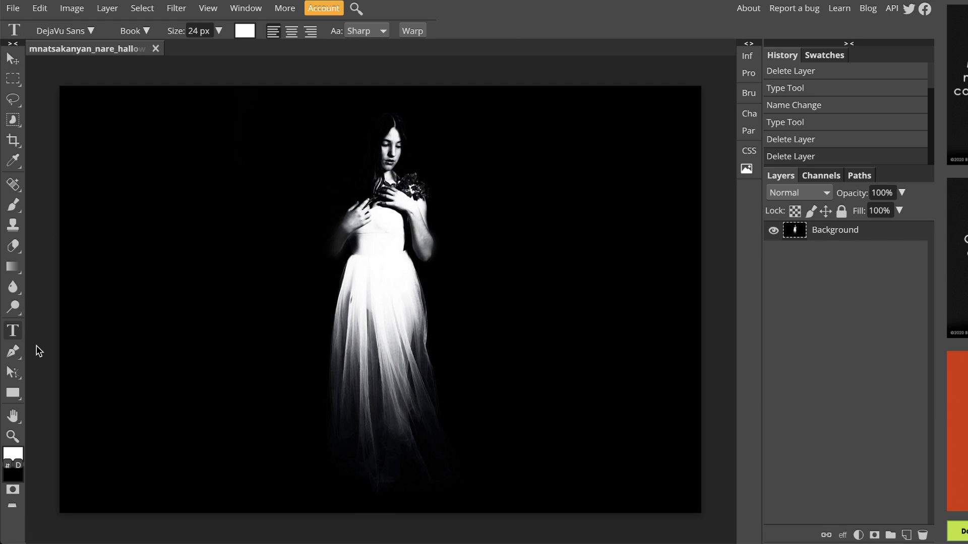
left_click_drag(288, 102, 476, 490)
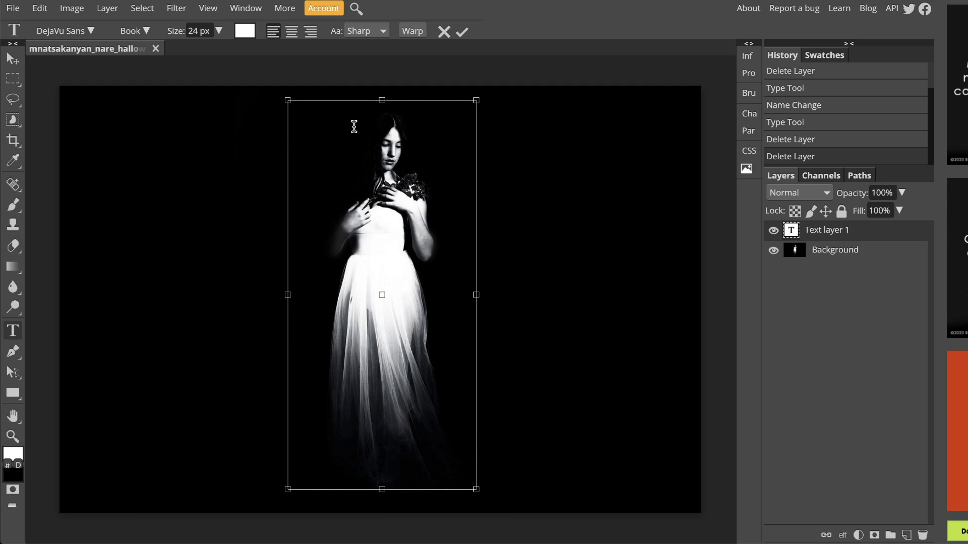
left_click(40, 8)
left_click(65, 178)
key("ctrl+v")
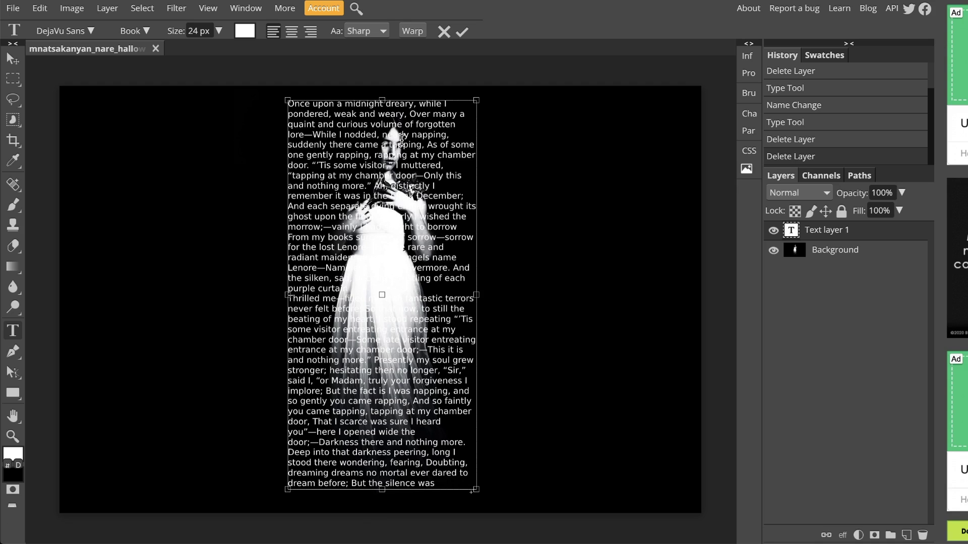
Step: Commit the pasted poem text, then select all of it with Ctrl+A
key("ctrl+a")
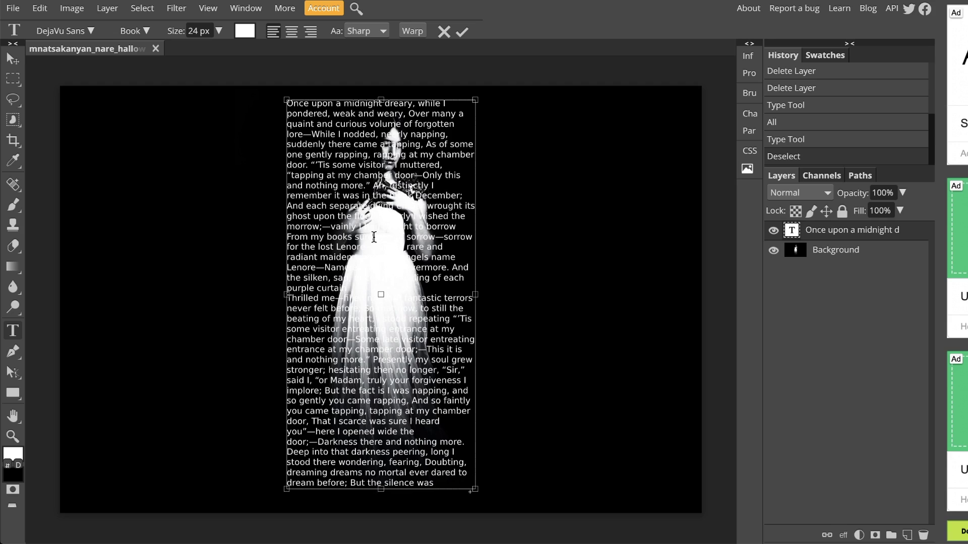
key("ctrl+a")
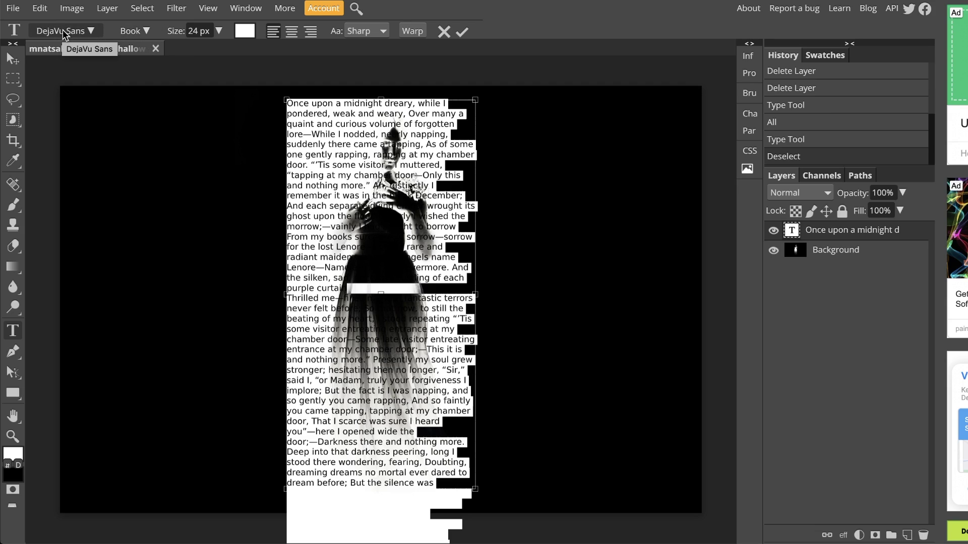
Step: Switch the selected poem text to the Gesso font from the font list
left_click(92, 32)
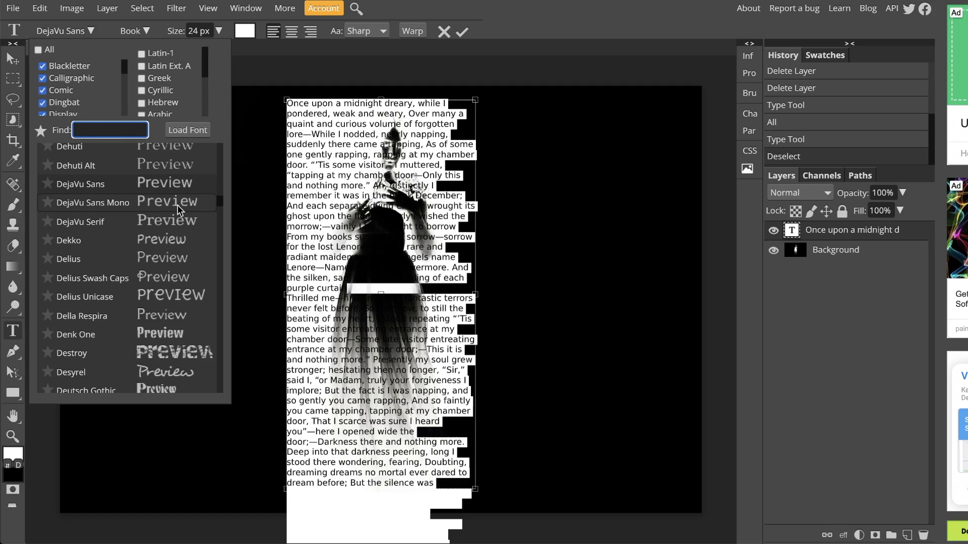
scroll(196, 216, "up", 5)
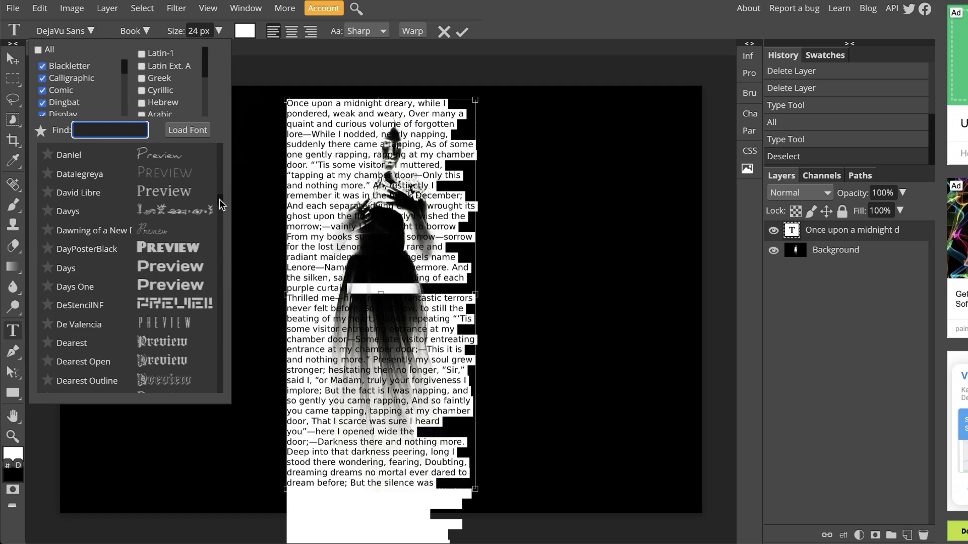
left_click_drag(220, 204, 221, 145)
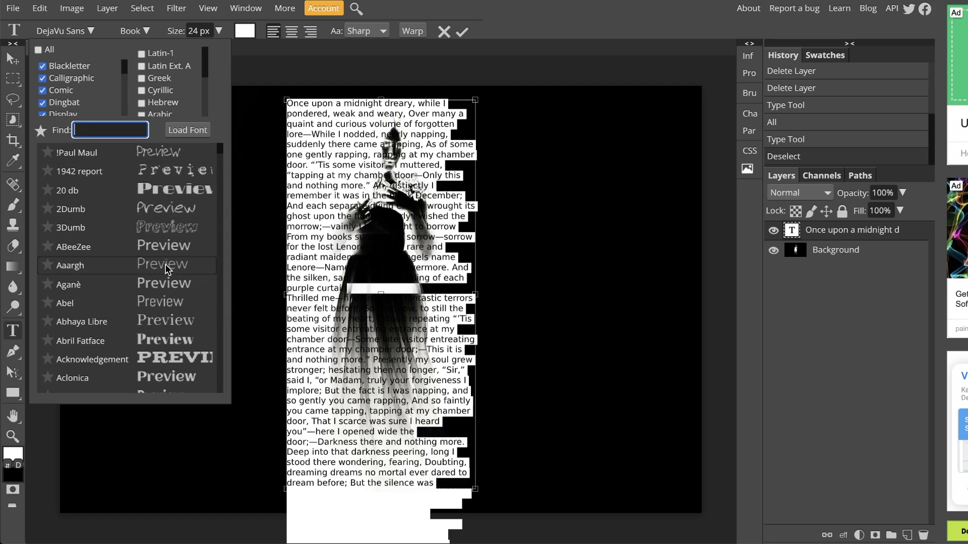
scroll(164, 287, "down", 1)
scroll(163, 290, "down", 4)
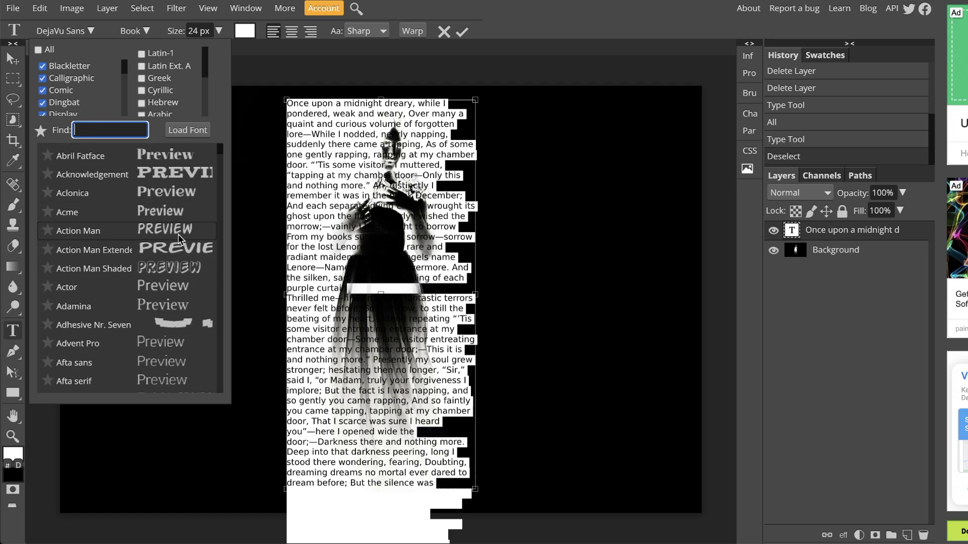
scroll(178, 234, "down", 3)
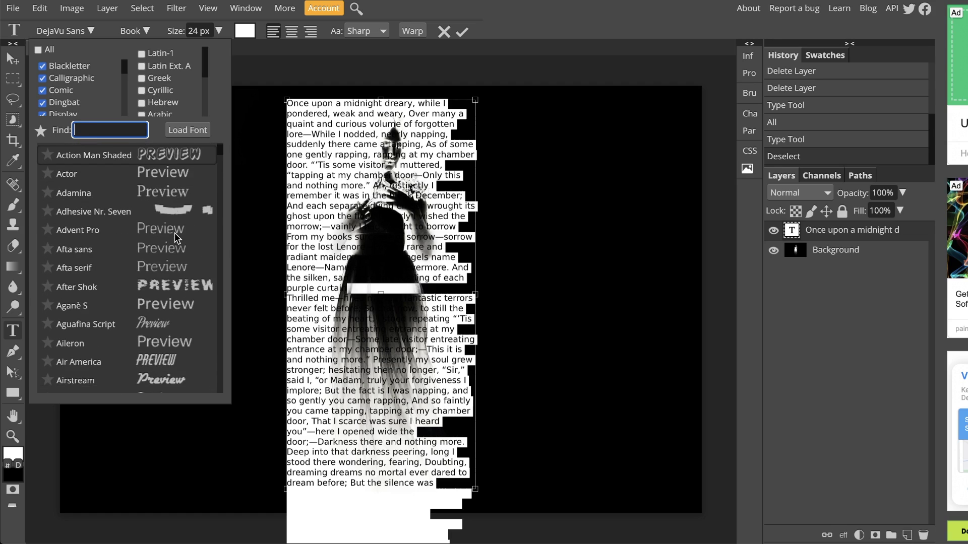
scroll(174, 233, "down", 9)
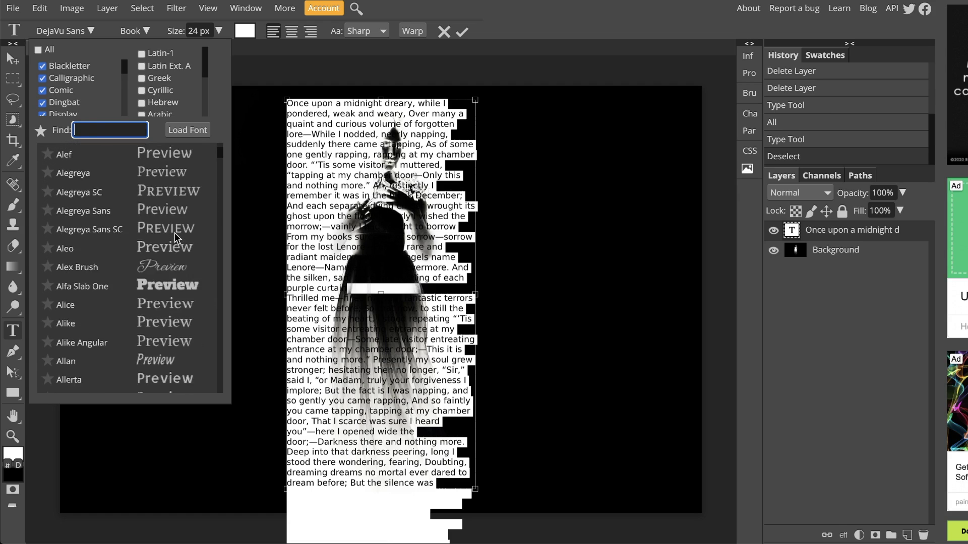
scroll(174, 233, "down", 20)
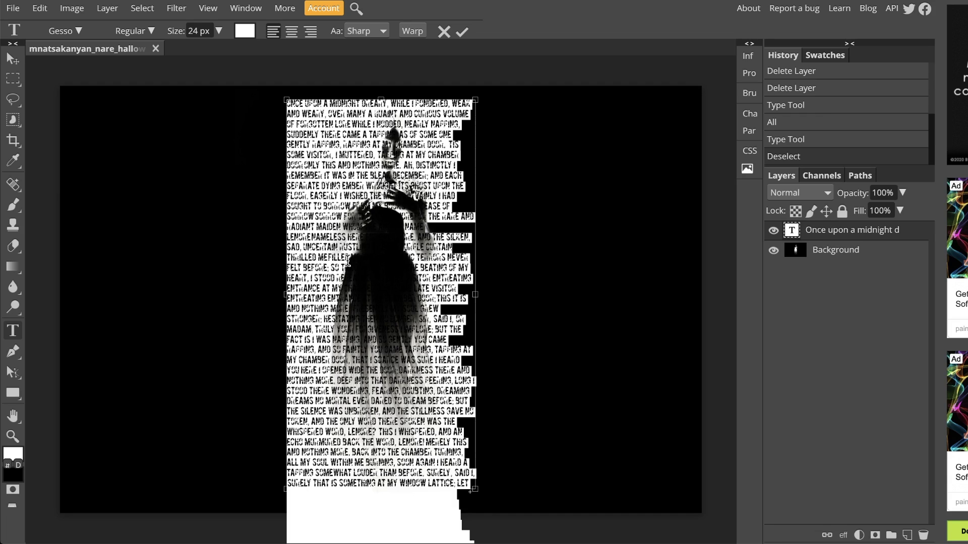
Step: Commit the font change, add a new layer and fill it with solid black
left_click(16, 60)
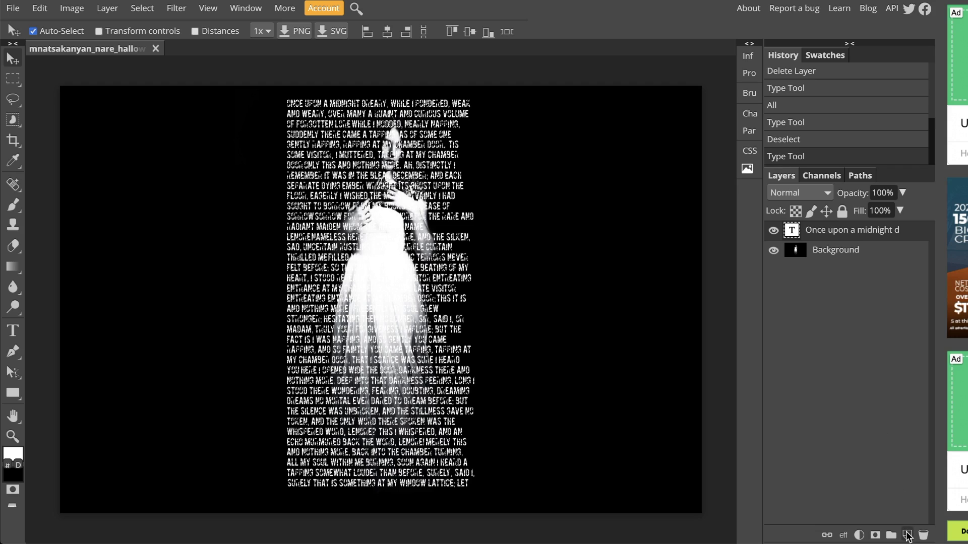
left_click(907, 535)
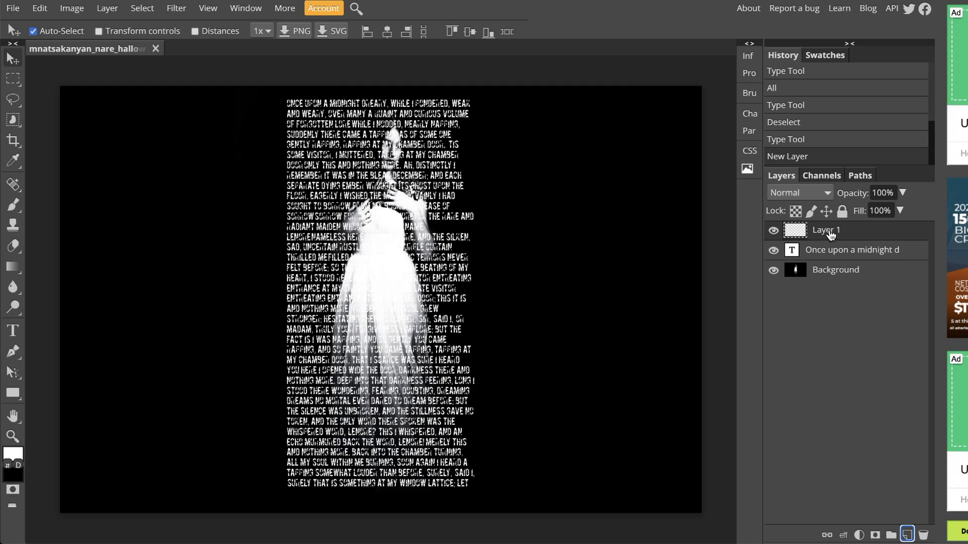
left_click(39, 10)
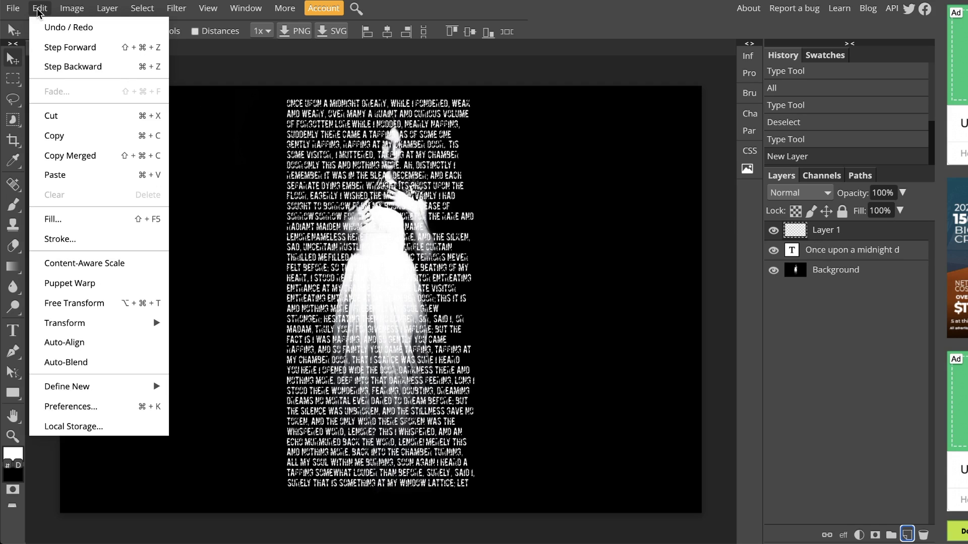
left_click(77, 218)
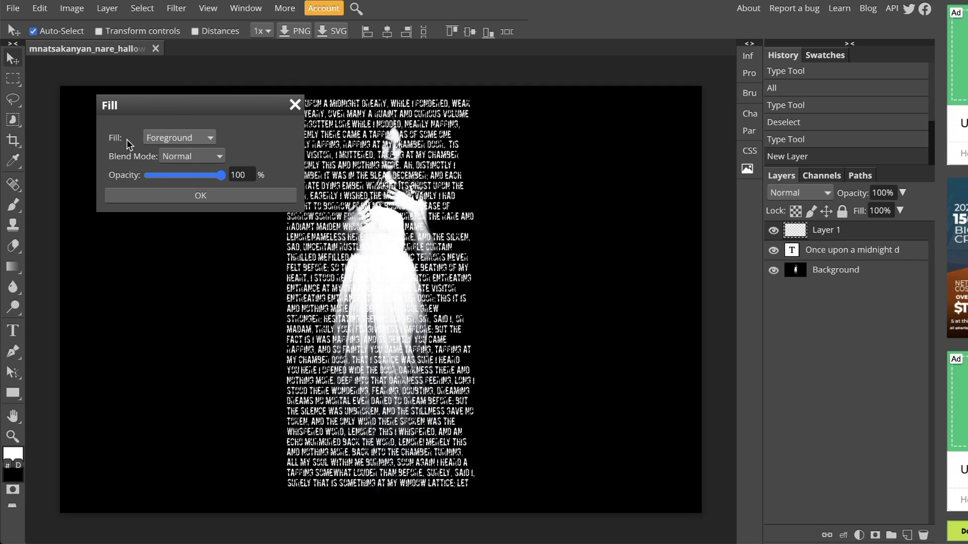
left_click(184, 134)
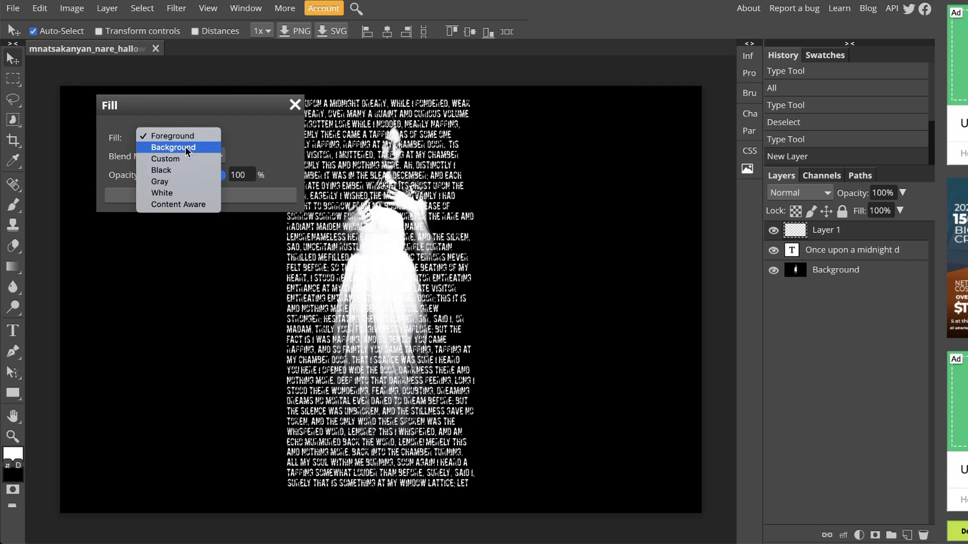
left_click(186, 172)
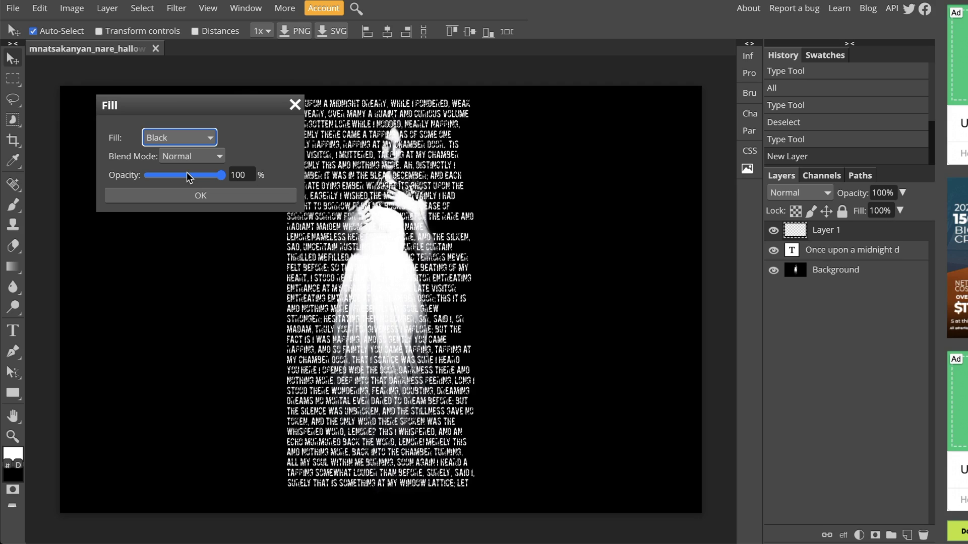
left_click(187, 200)
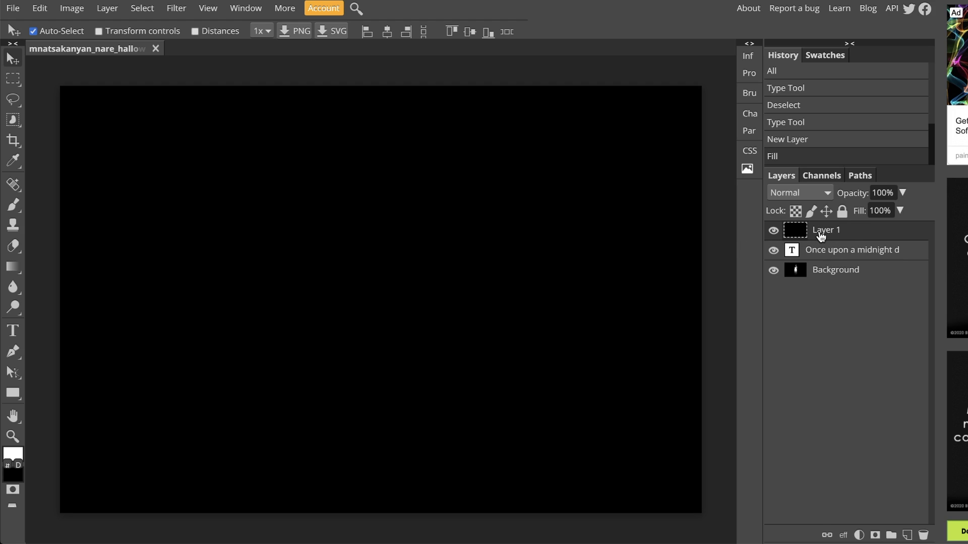
Step: Move the black layer below the photo and rename the photo layer 'Girl'
left_click_drag(816, 231, 823, 281)
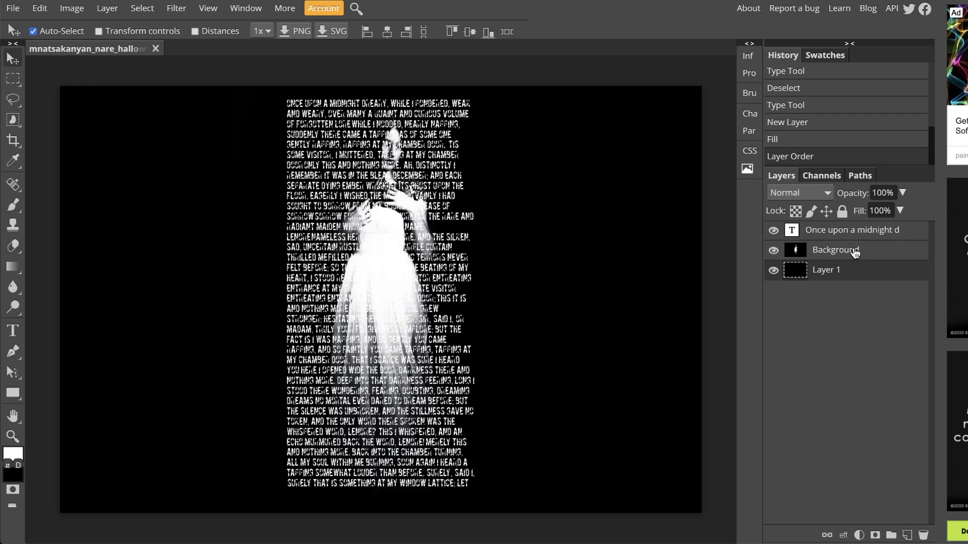
left_click(845, 253)
double_click(845, 252)
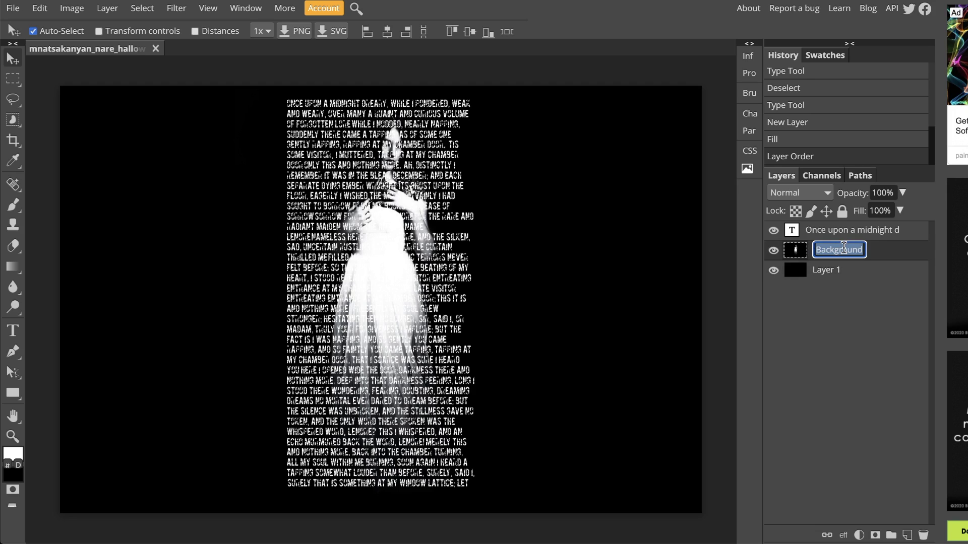
type("Girl")
key("Return")
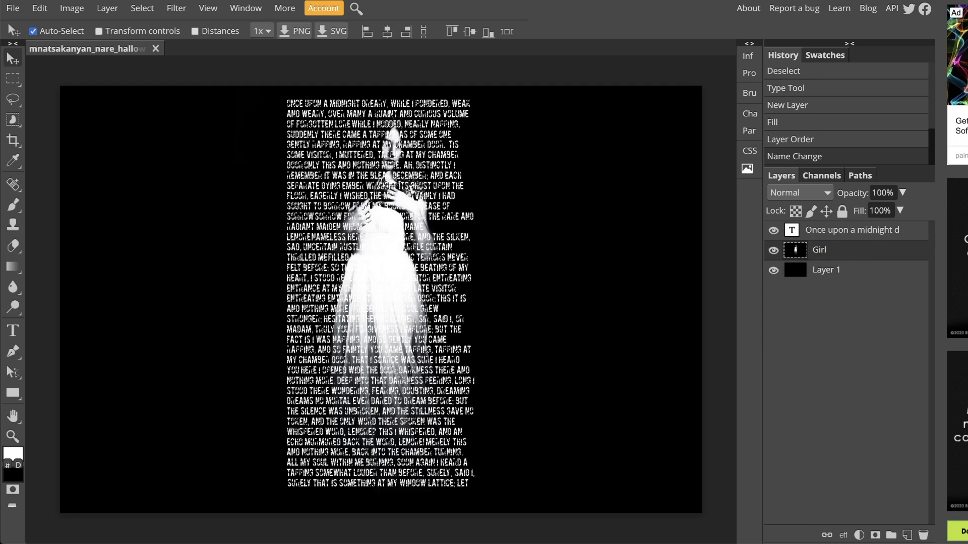
Step: Rename the black layer 'Background'
double_click(827, 270)
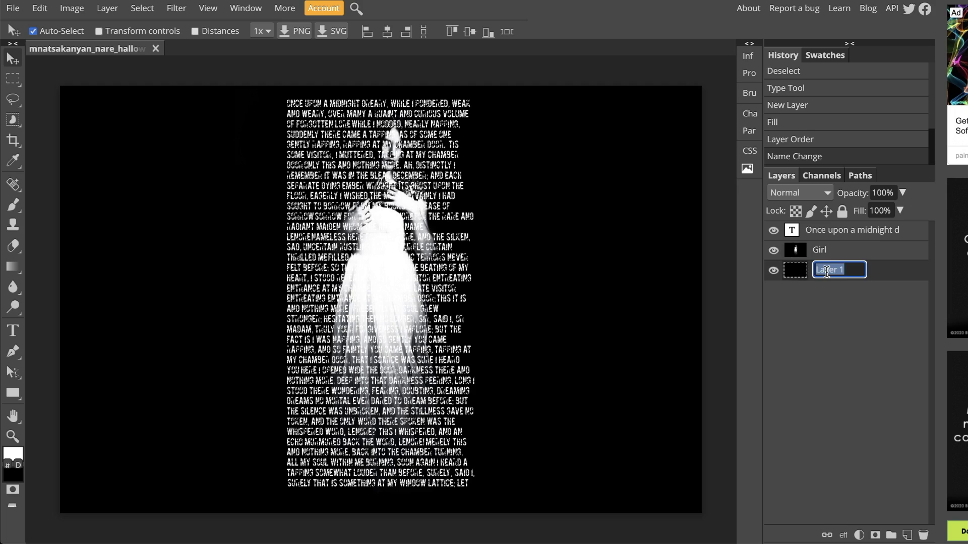
type("Background")
key("Return")
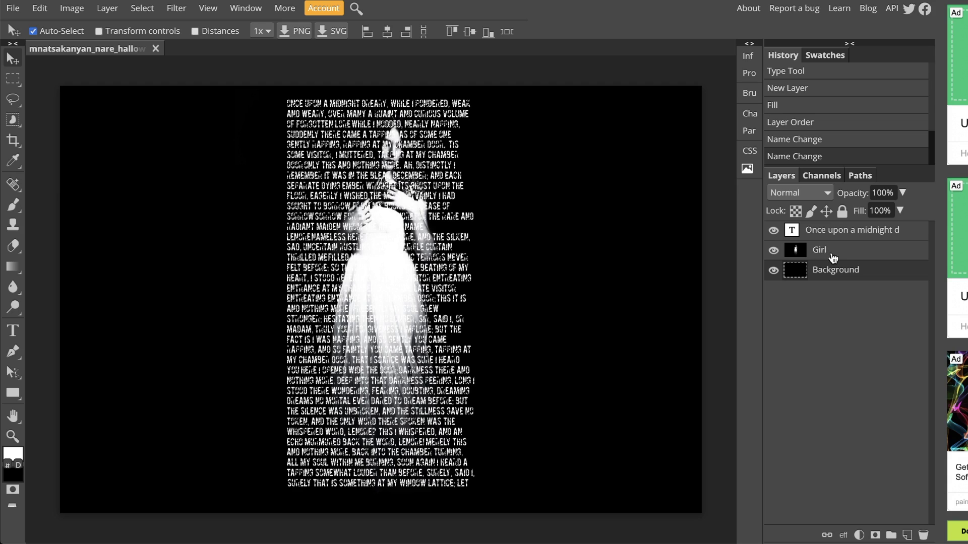
Step: Drag the Girl layer above the poem text layer and open its context menu
left_click_drag(831, 256, 828, 222)
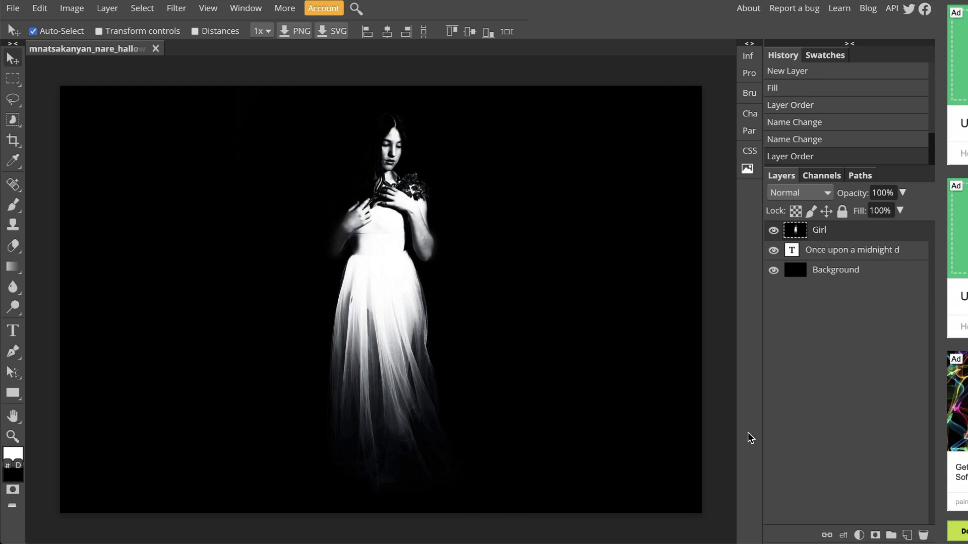
right_click(823, 235)
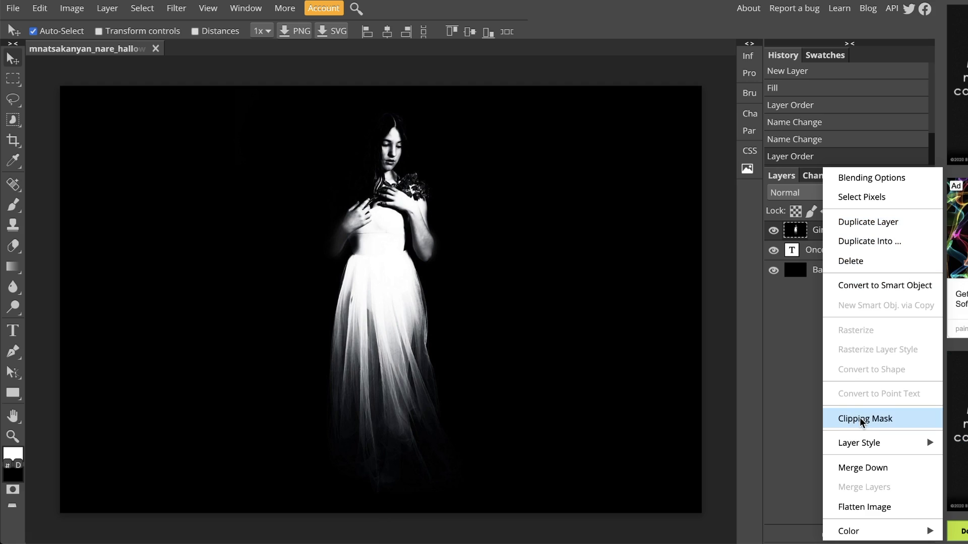
Step: Apply Layer > Clipping Mask to clip the Girl layer to the poem text
left_click(802, 353)
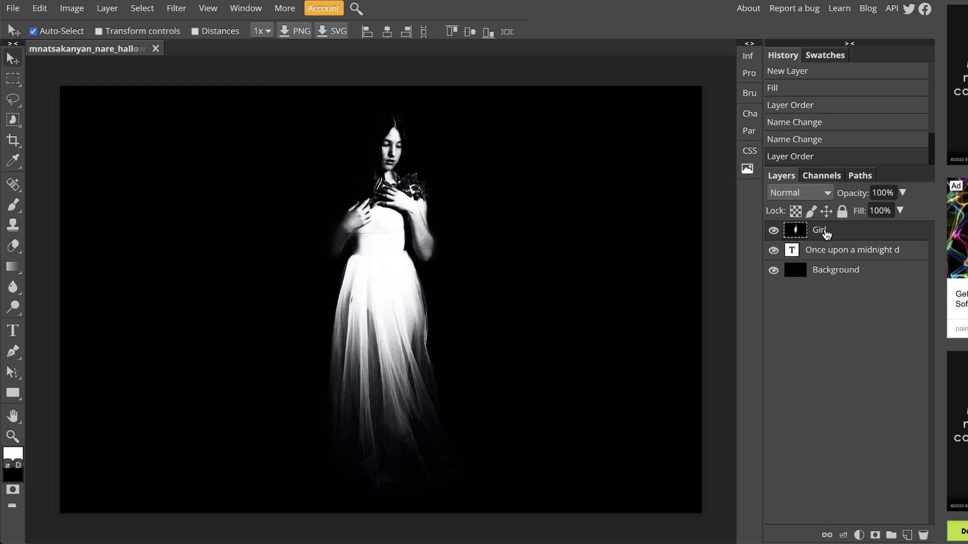
left_click(114, 10)
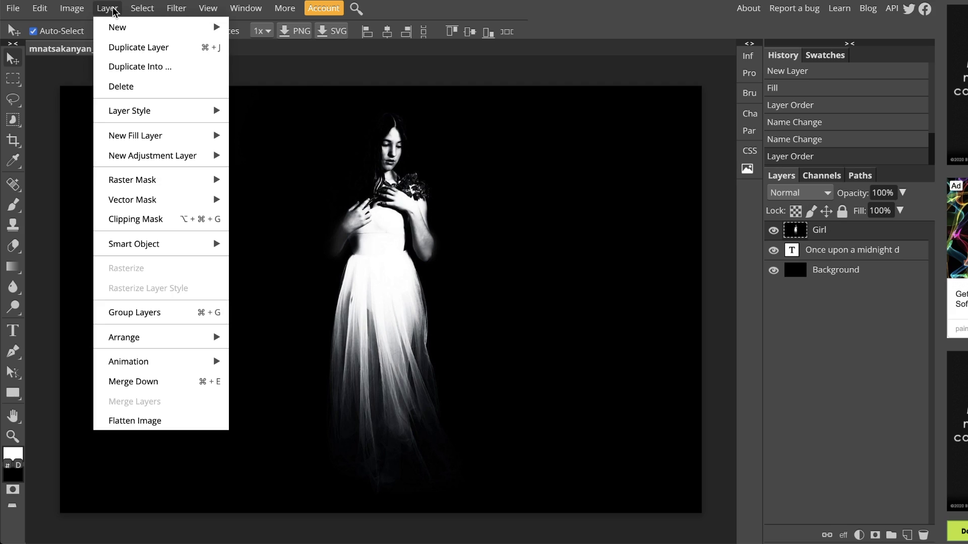
left_click(146, 220)
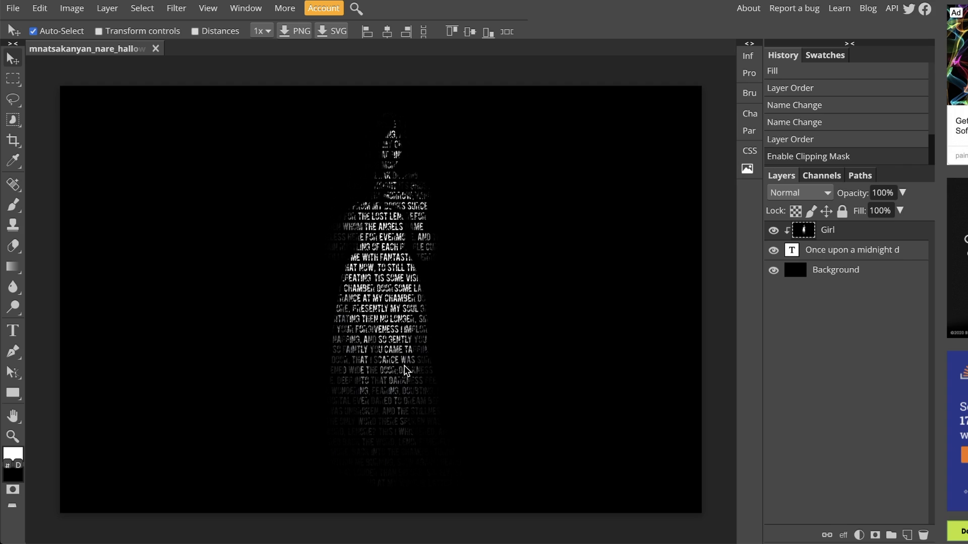
key("ctrl+minus")
key("ctrl+minus")
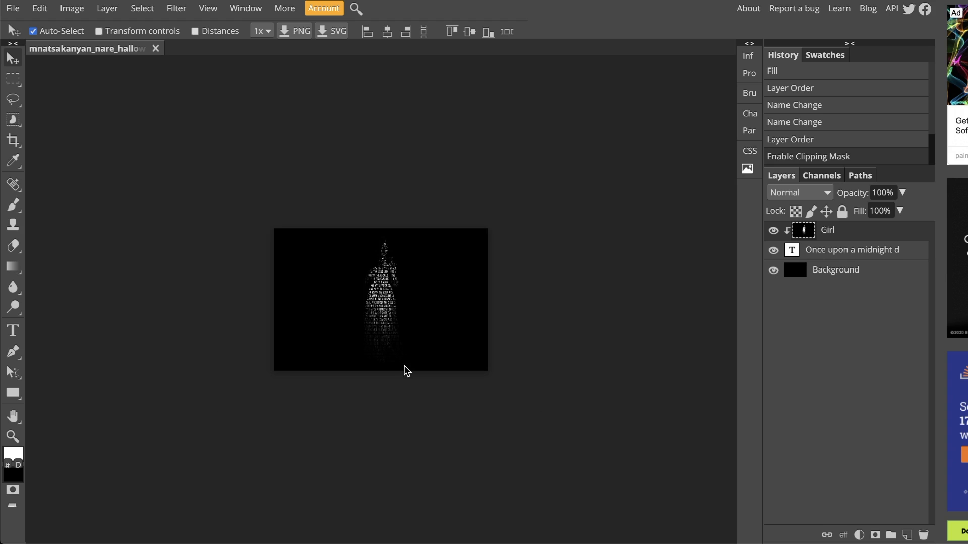
key("ctrl+plus")
key("ctrl+plus")
key("ctrl+plus")
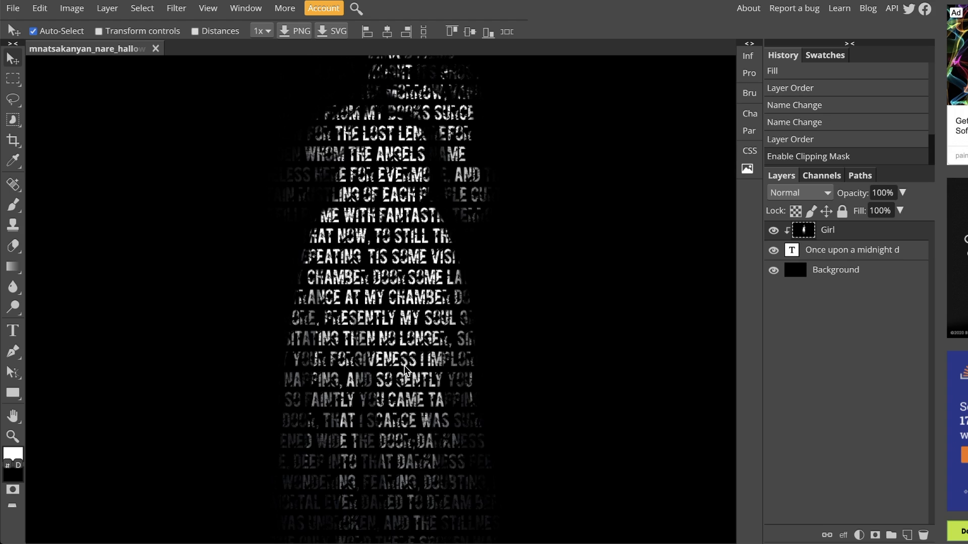
key("ctrl+0")
key("ctrl+plus")
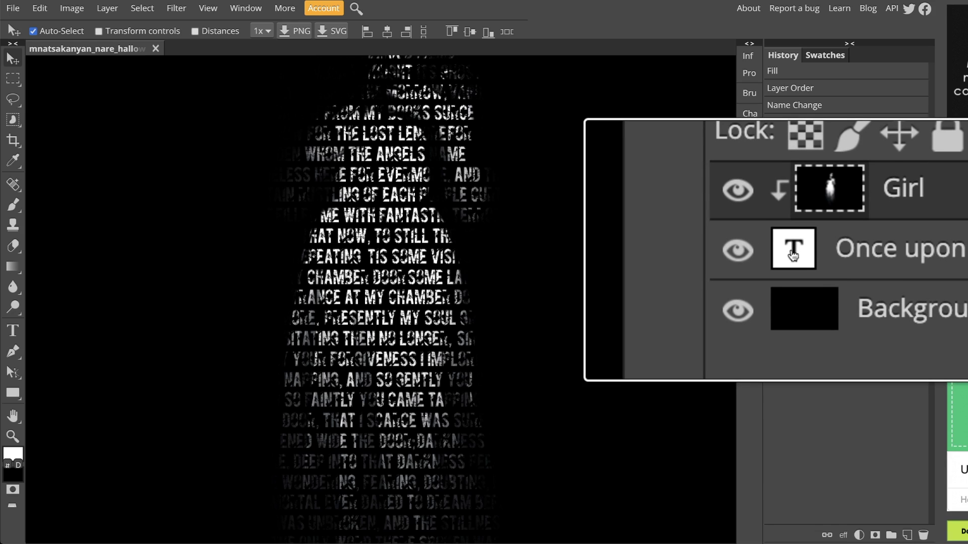
Step: Enter editing on the poem text layer and open the Character panel
double_click(792, 251)
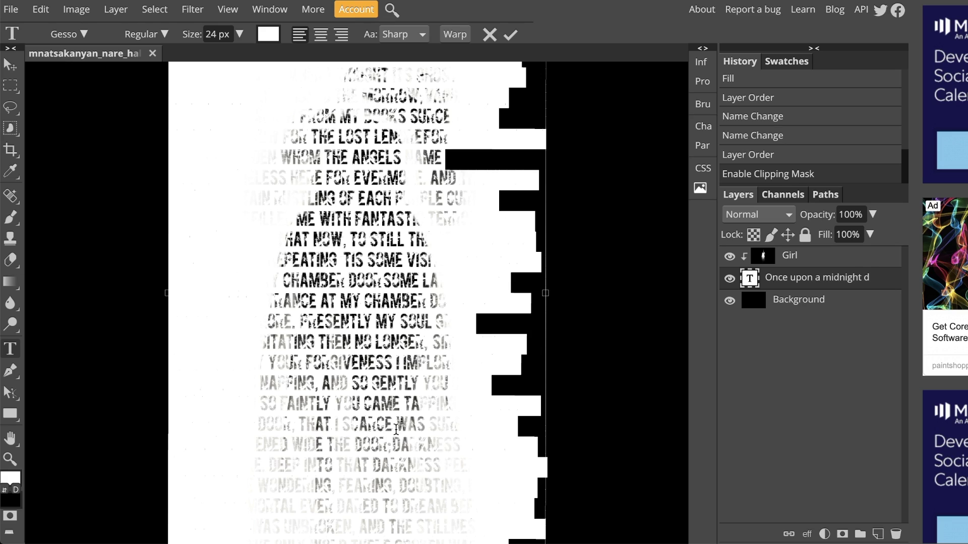
left_click(280, 10)
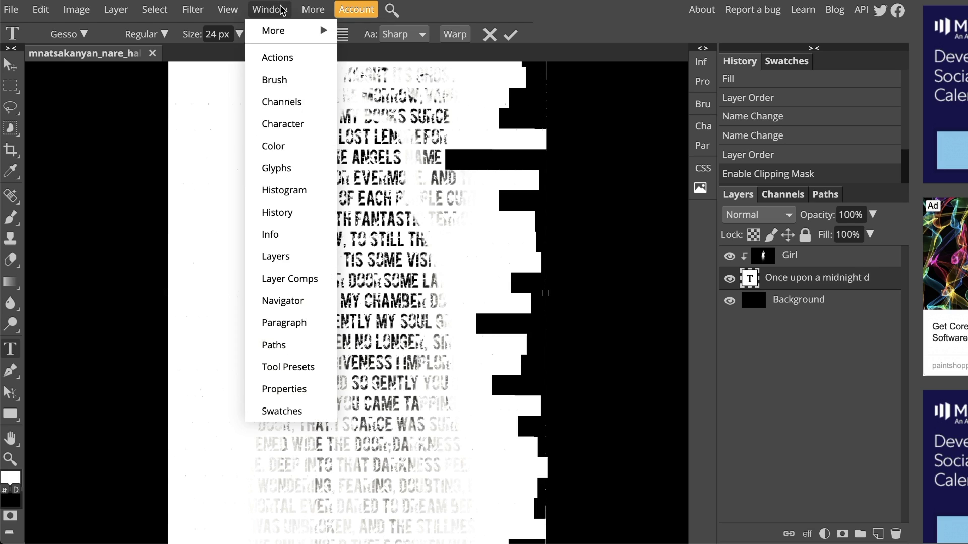
left_click(280, 125)
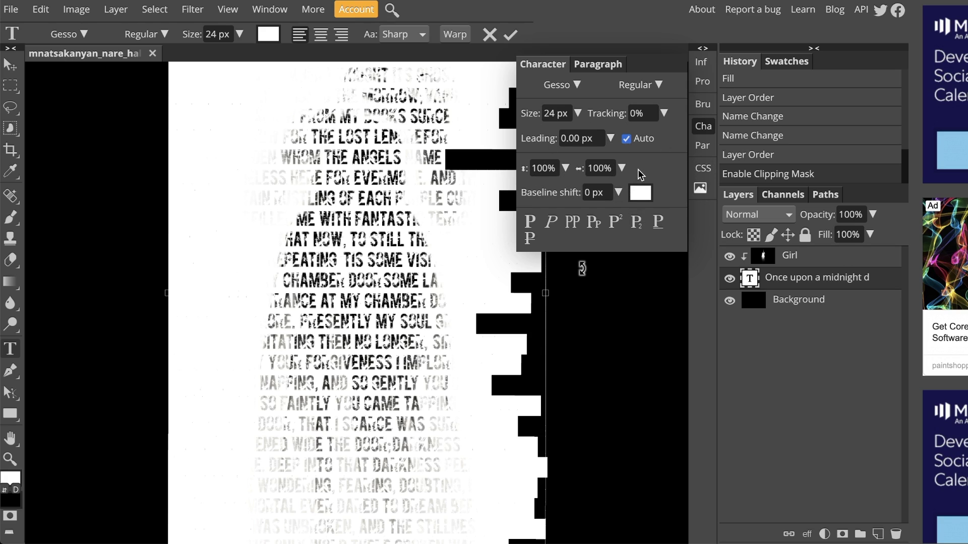
Step: Set the poem's font size to 20 px in the Character panel
left_click(579, 114)
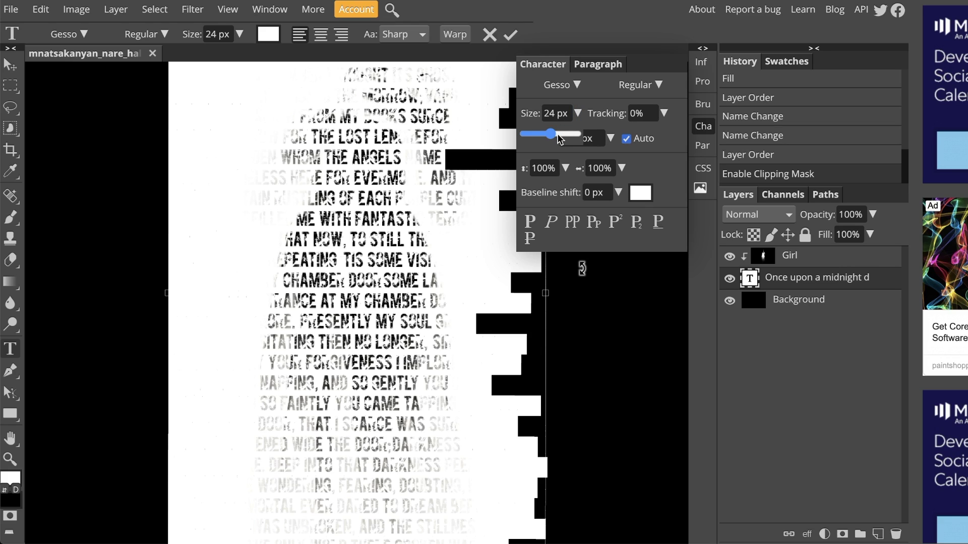
left_click_drag(558, 138, 561, 138)
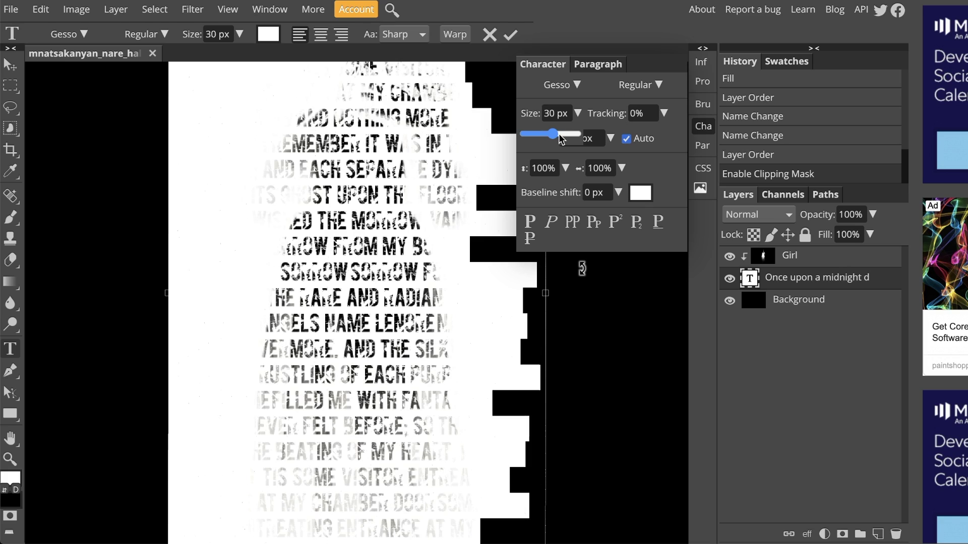
left_click_drag(560, 138, 546, 136)
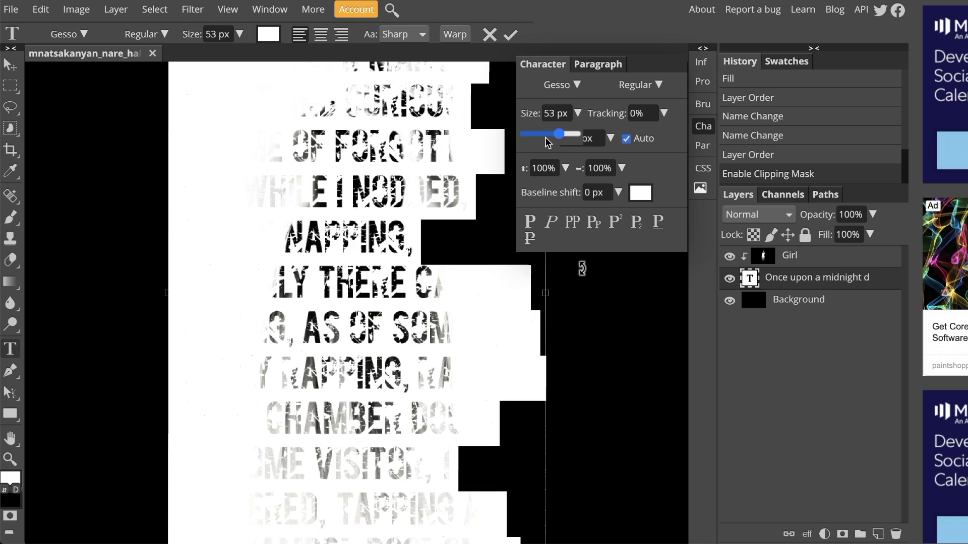
left_click(544, 112)
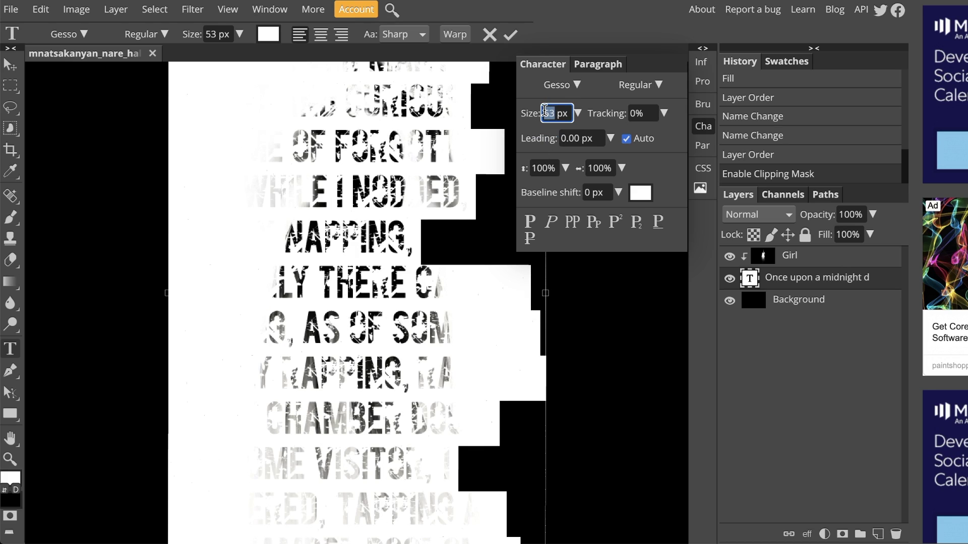
type("20")
key("Return")
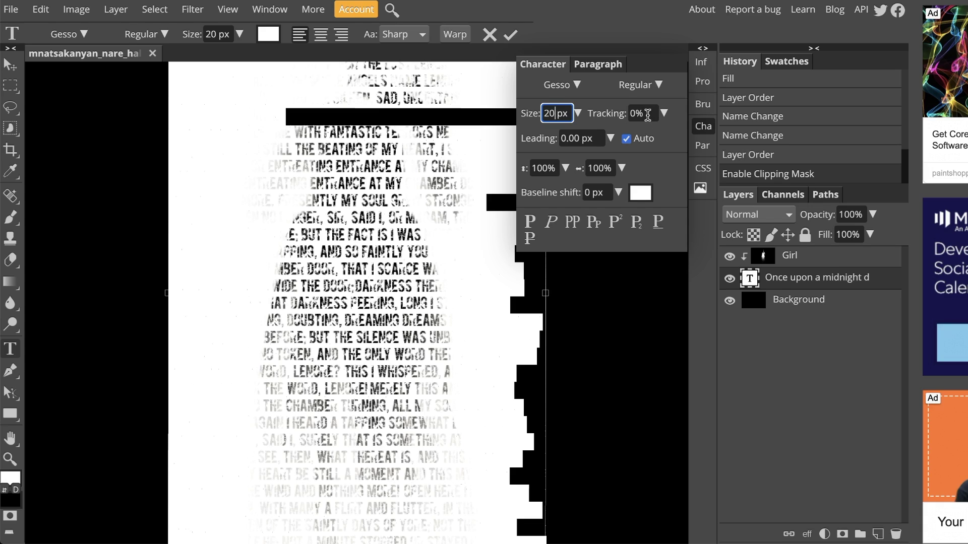
Step: Try the Tracking slider, then set the poem's tracking to -50 and close the Character panel
left_click(665, 115)
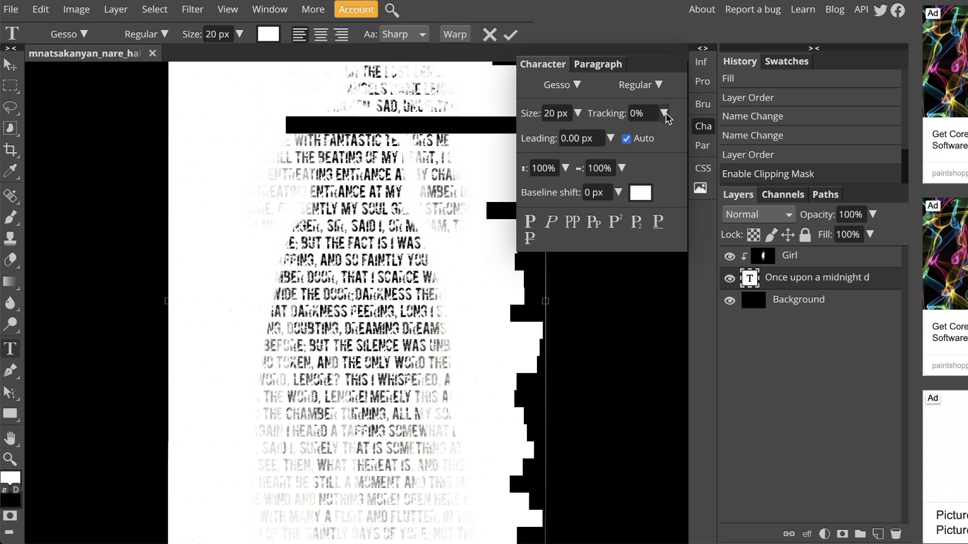
left_click(665, 115)
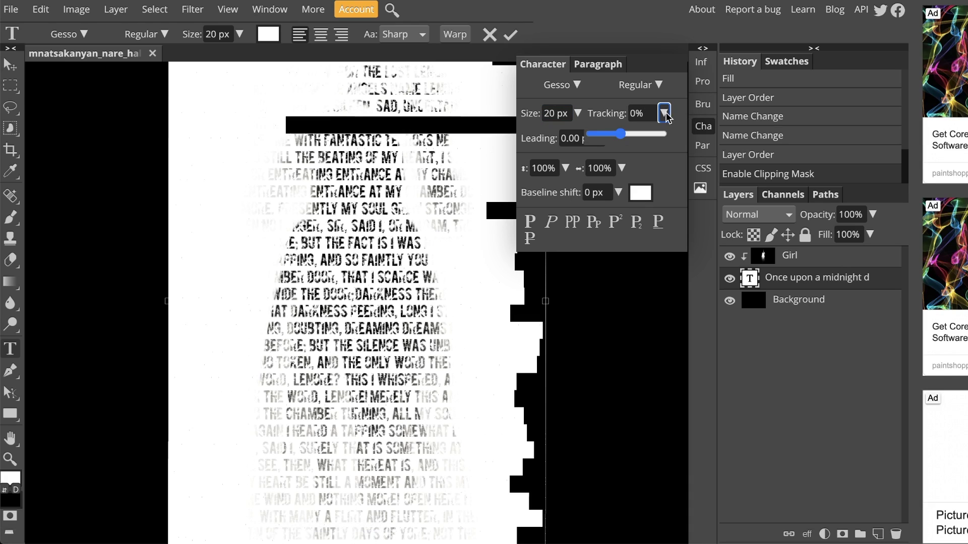
left_click(639, 132)
left_click(639, 133)
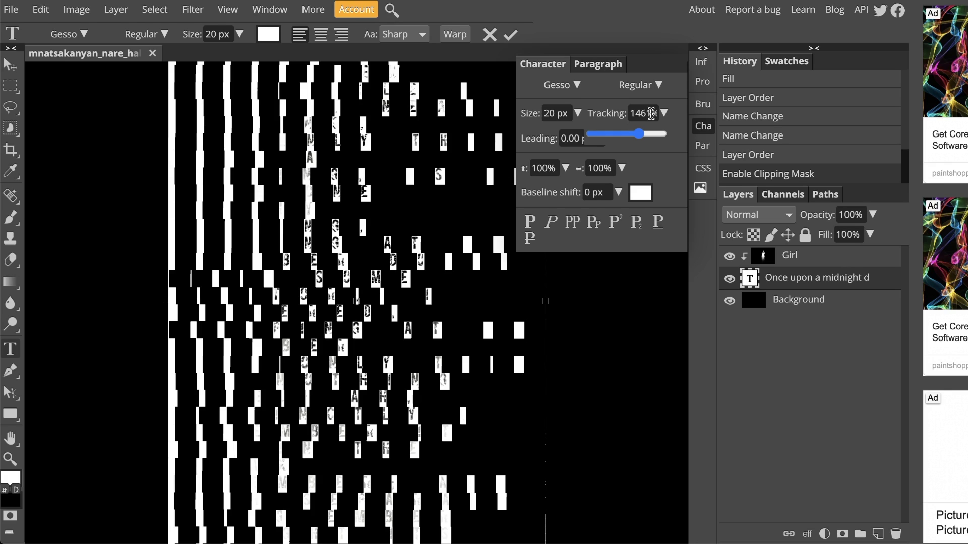
left_click(651, 113)
left_click_drag(653, 113, 628, 113)
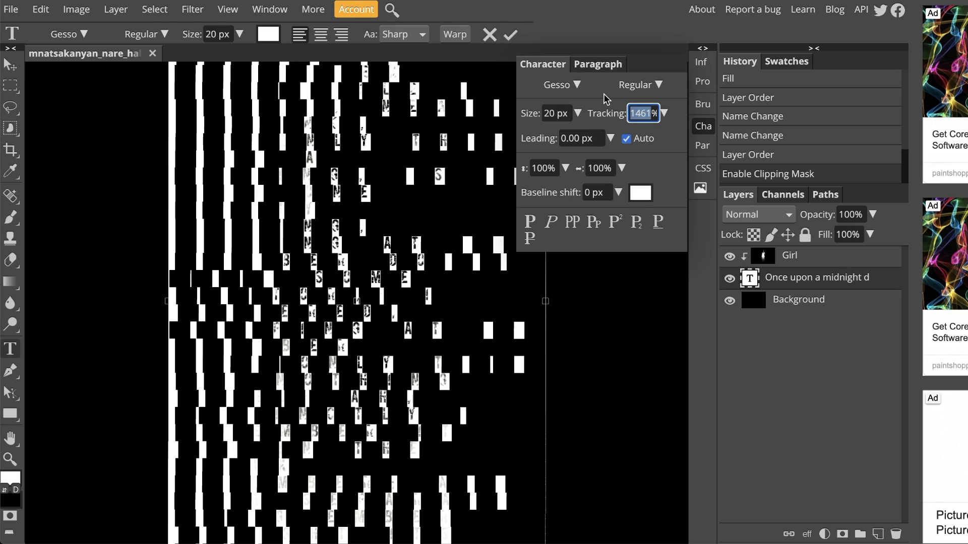
type("-50")
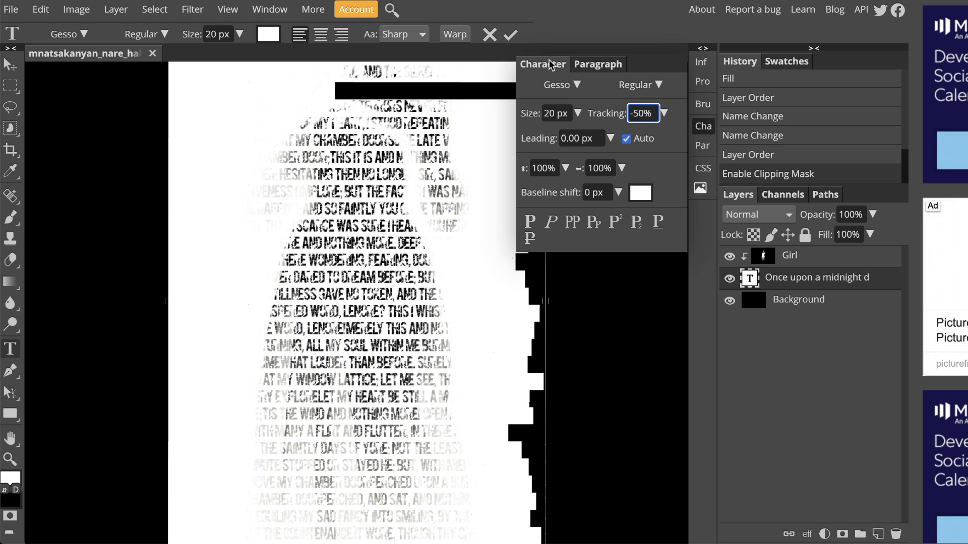
left_click(708, 129)
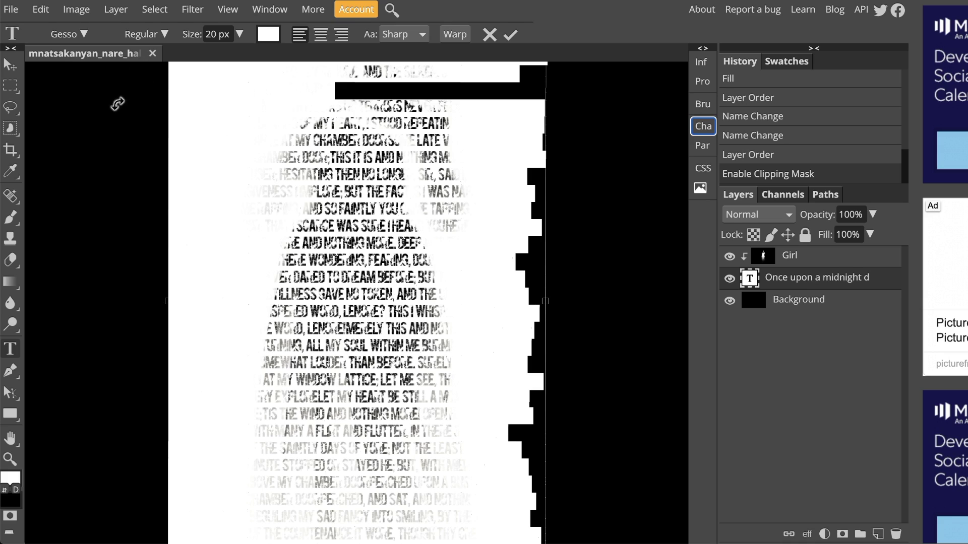
Step: Deselect the poem text and save the postcard as a PSD file
left_click(481, 198)
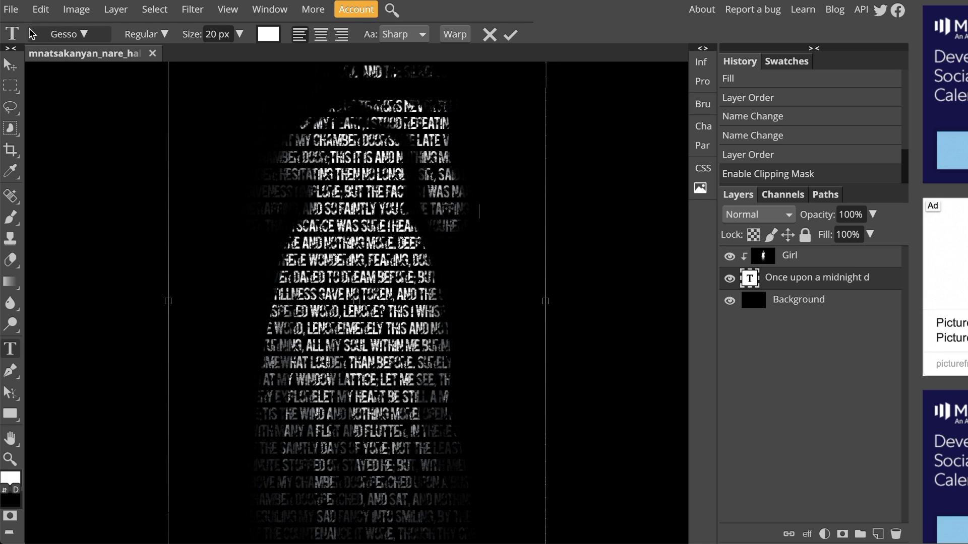
left_click(11, 9)
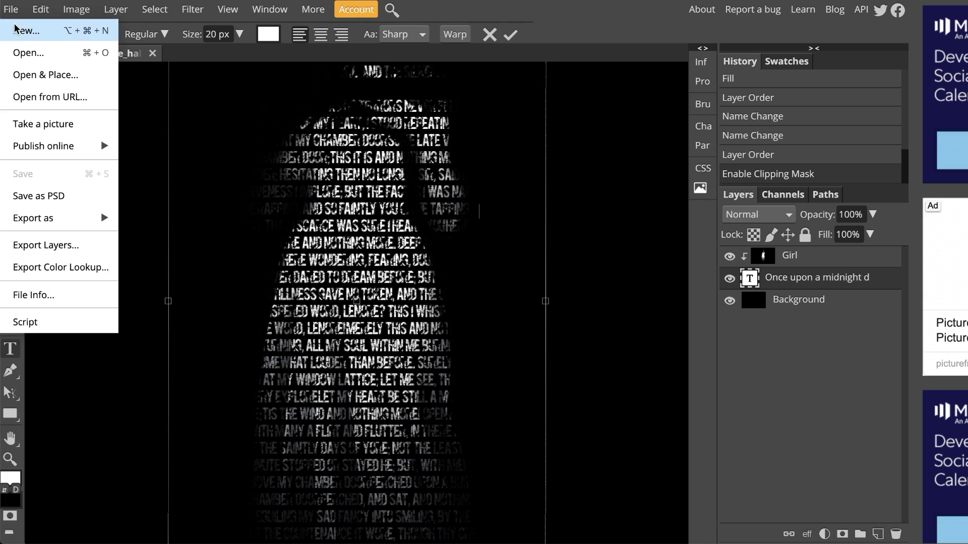
left_click(54, 196)
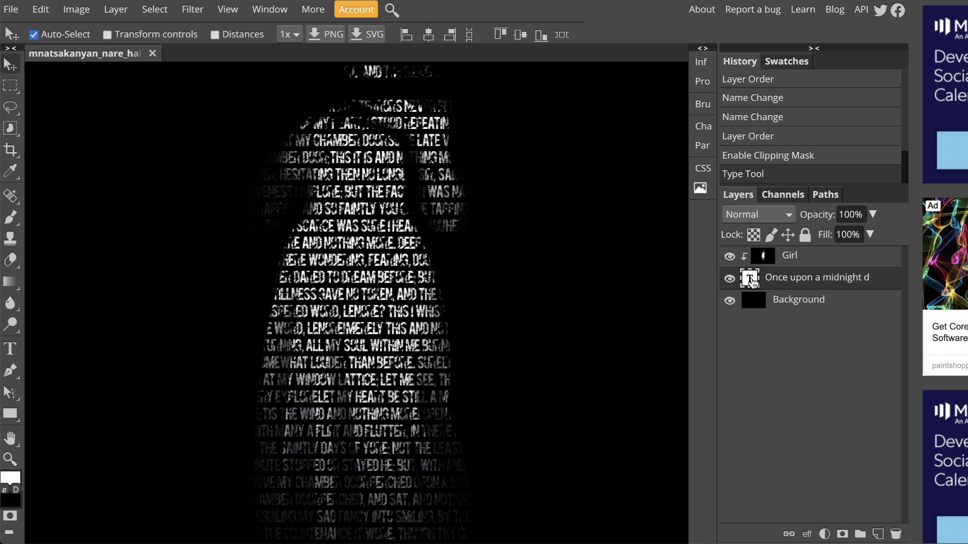
left_click(471, 330)
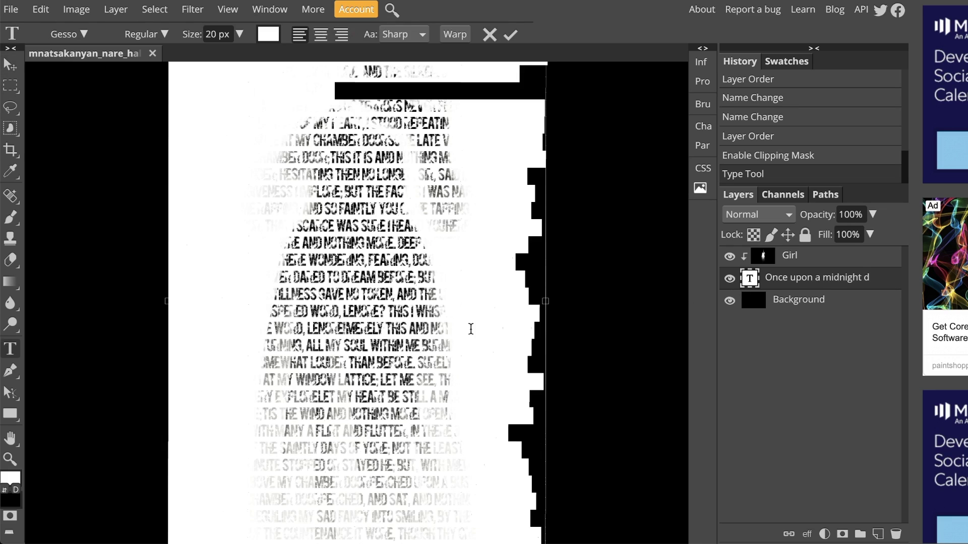
Step: Hide the Girl layer to reveal the full poem text
left_click(317, 308)
scroll(402, 315, "up", 5)
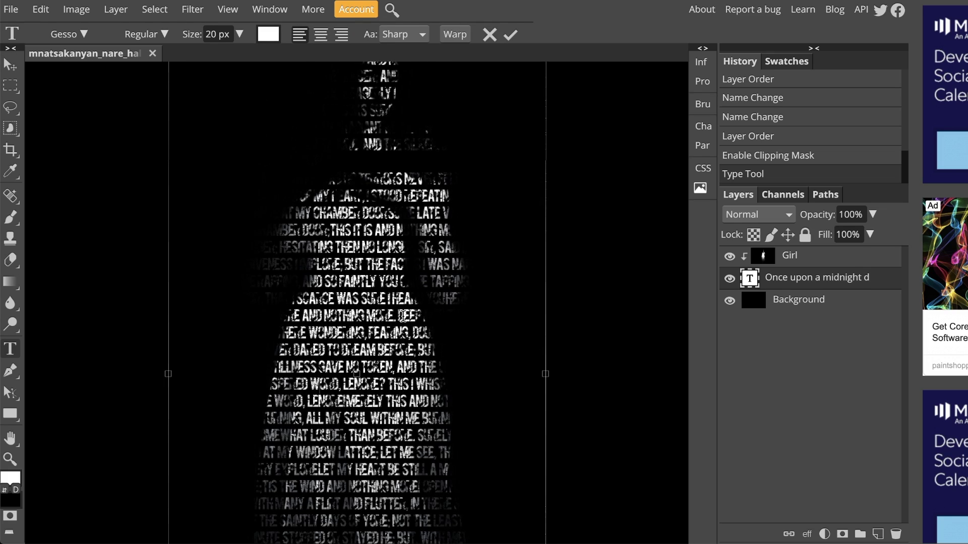
left_click(378, 321)
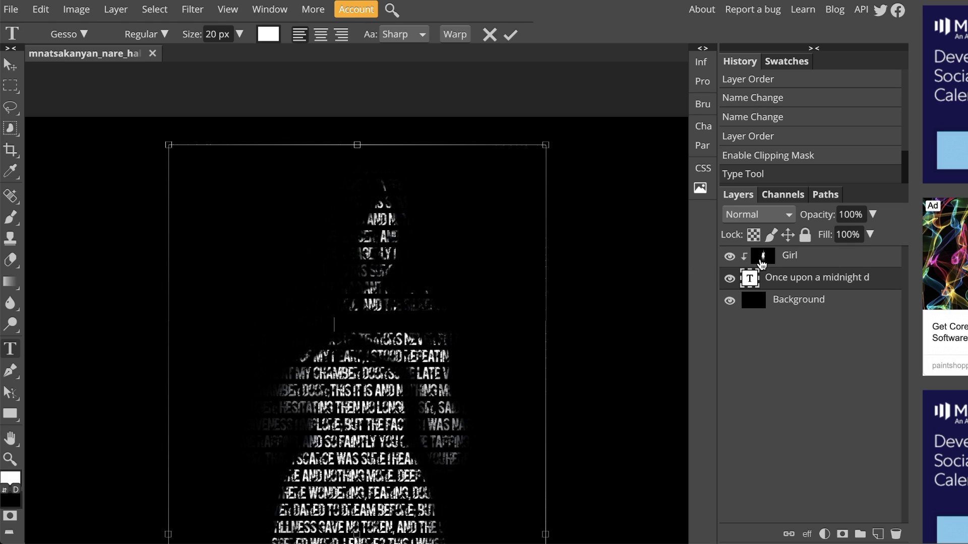
left_click(730, 258)
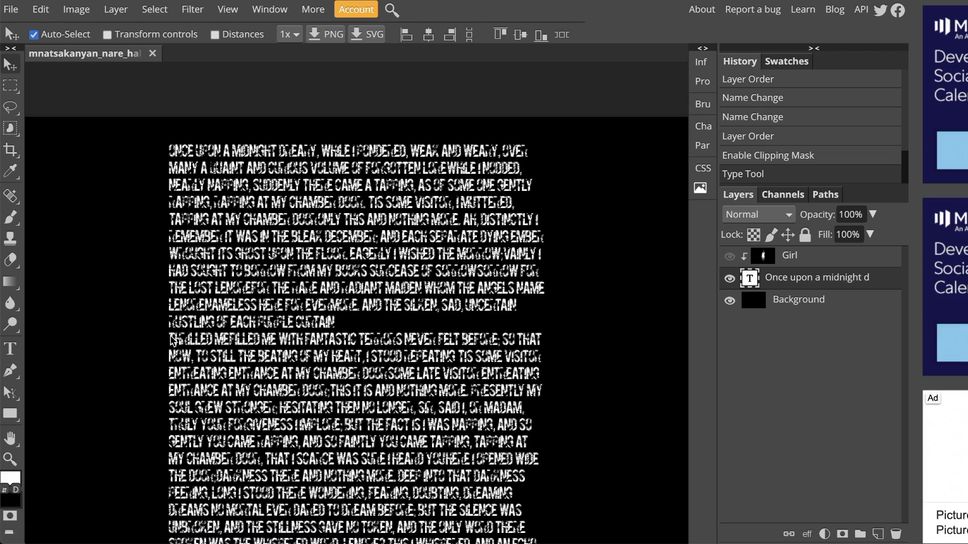
Step: Delete the line break between CURTAIN and THRILLED in the poem
double_click(750, 279)
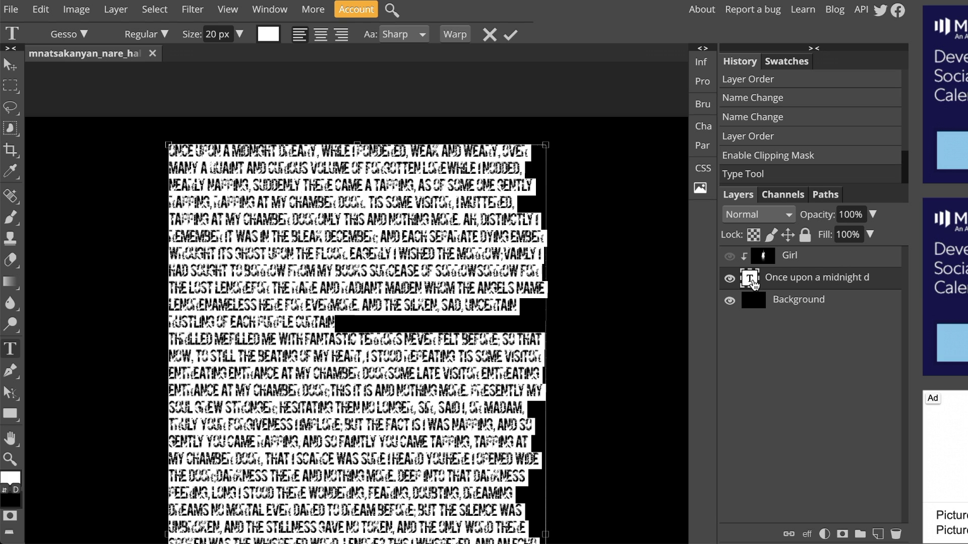
left_click(377, 371)
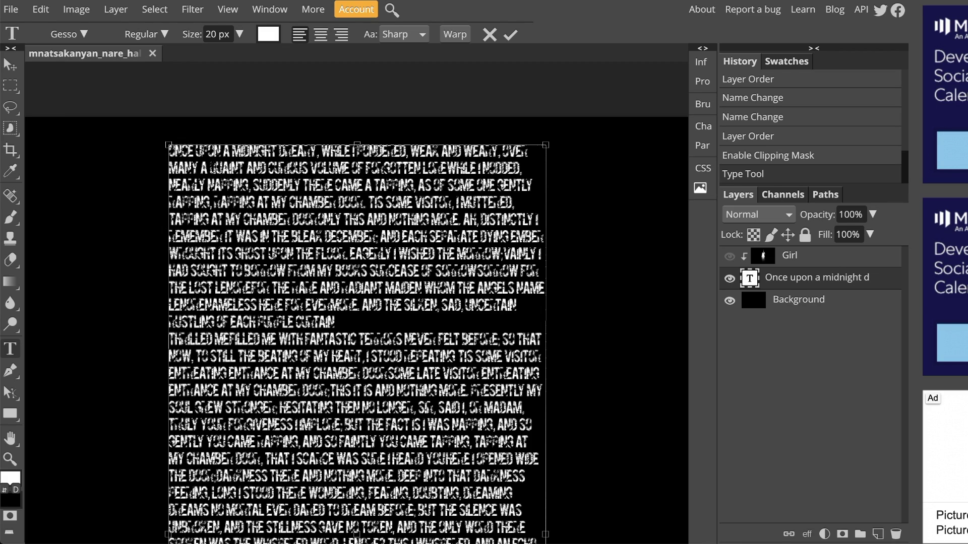
key("BackSpace")
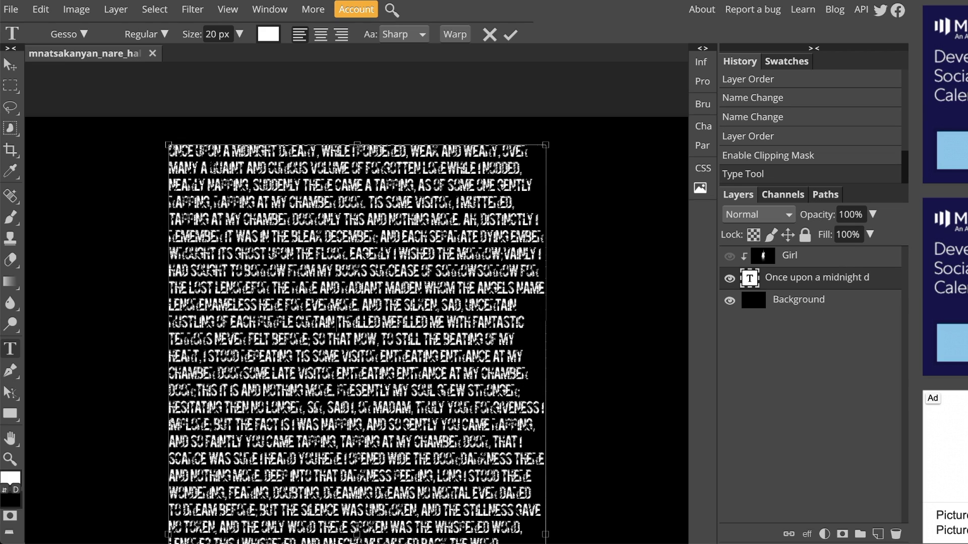
Step: Turn the Girl layer back on and scroll to check the poem clipped inside the silhouette
left_click(729, 258)
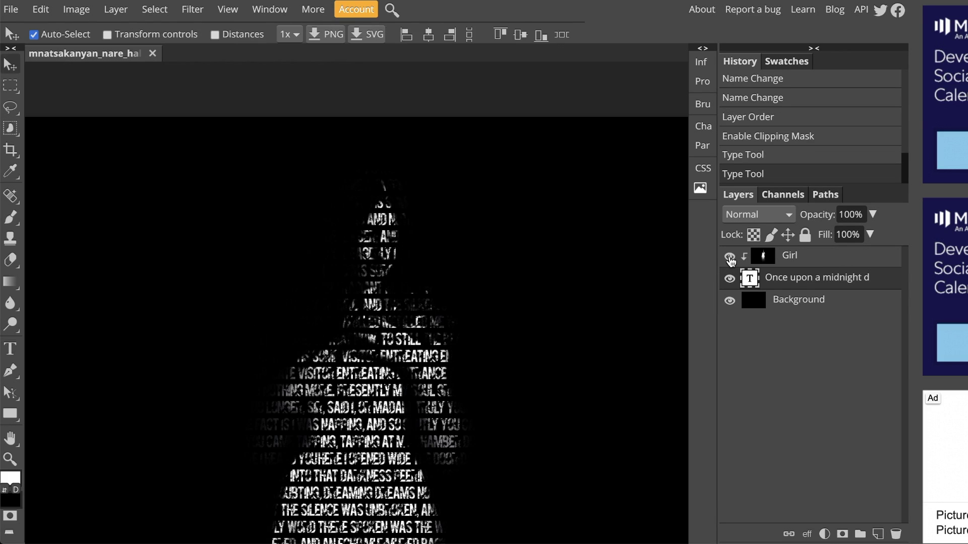
scroll(500, 371, "down", 5)
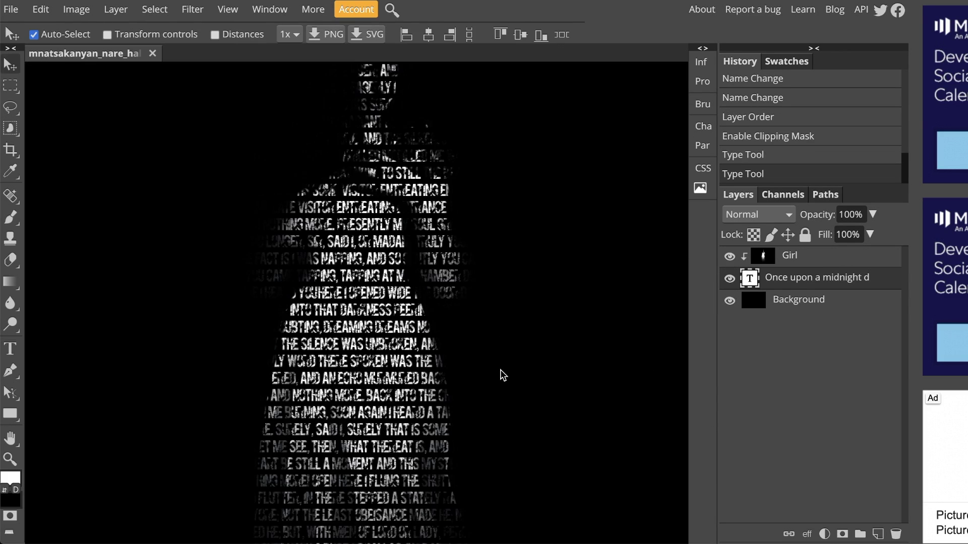
scroll(500, 371, "up", 5)
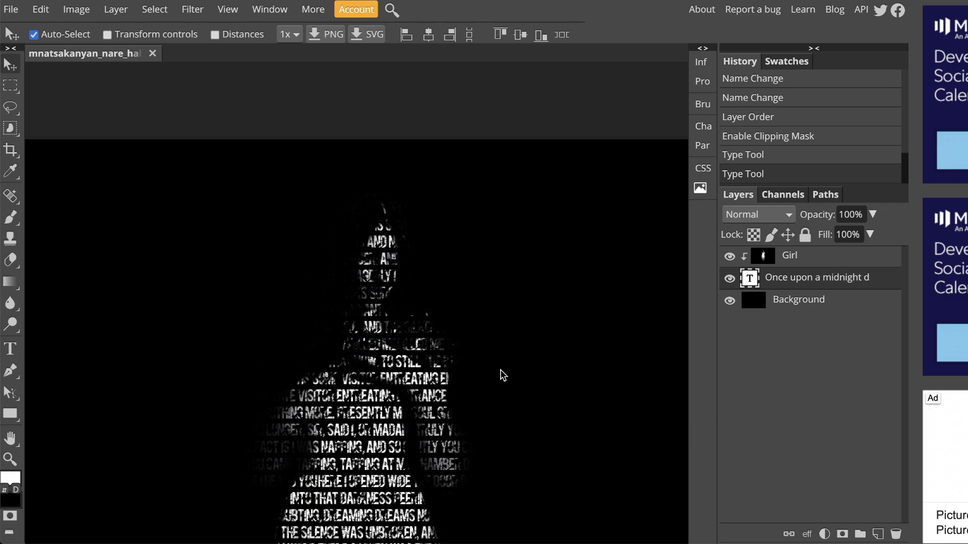
scroll(500, 375, "down", 2)
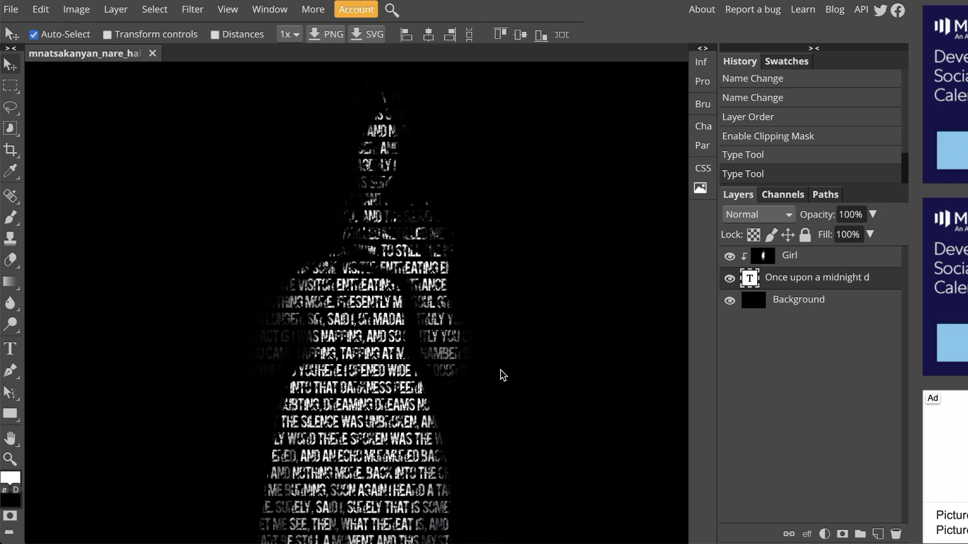
scroll(502, 375, "down", 6)
scroll(502, 375, "up", 3)
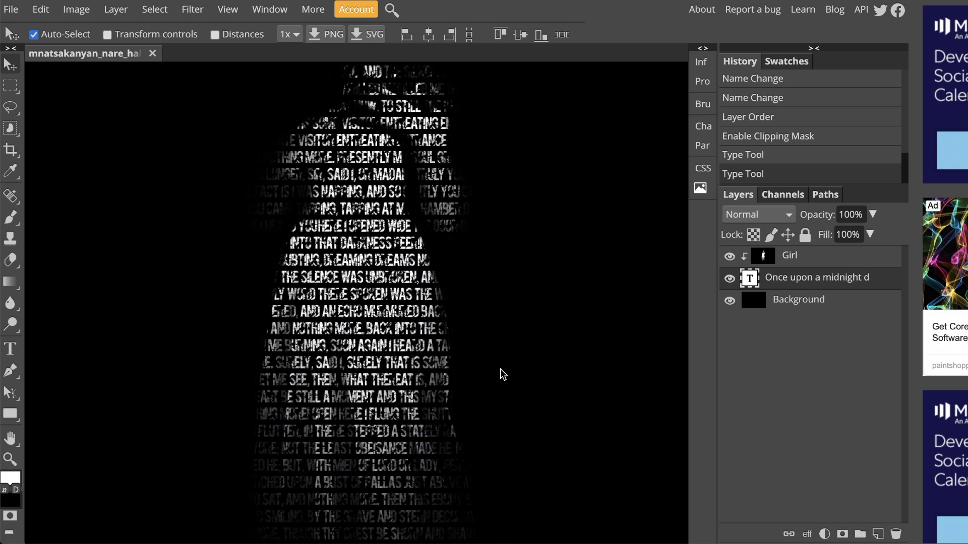
Step: Edit the poem text layer, open the Character panel and uncheck Auto leading
double_click(749, 281)
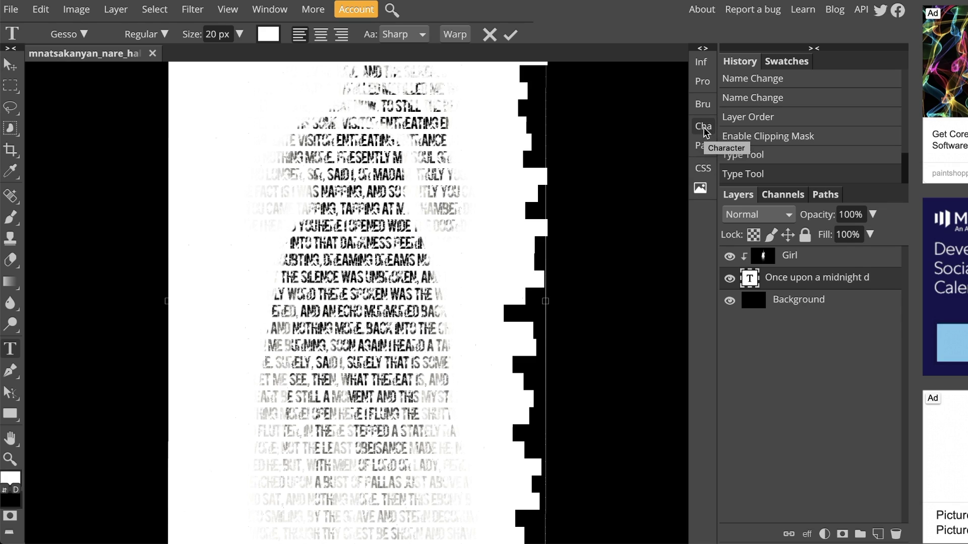
left_click(262, 12)
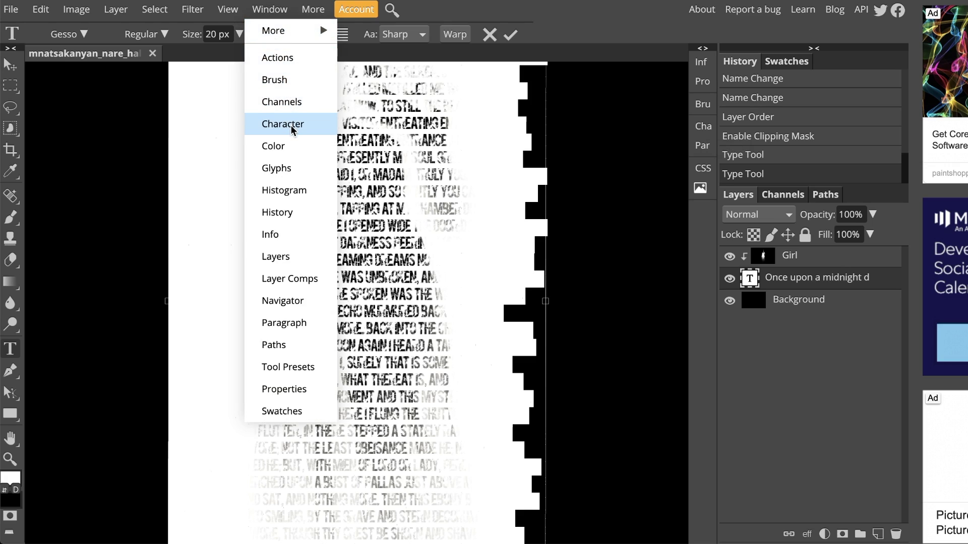
left_click(270, 9)
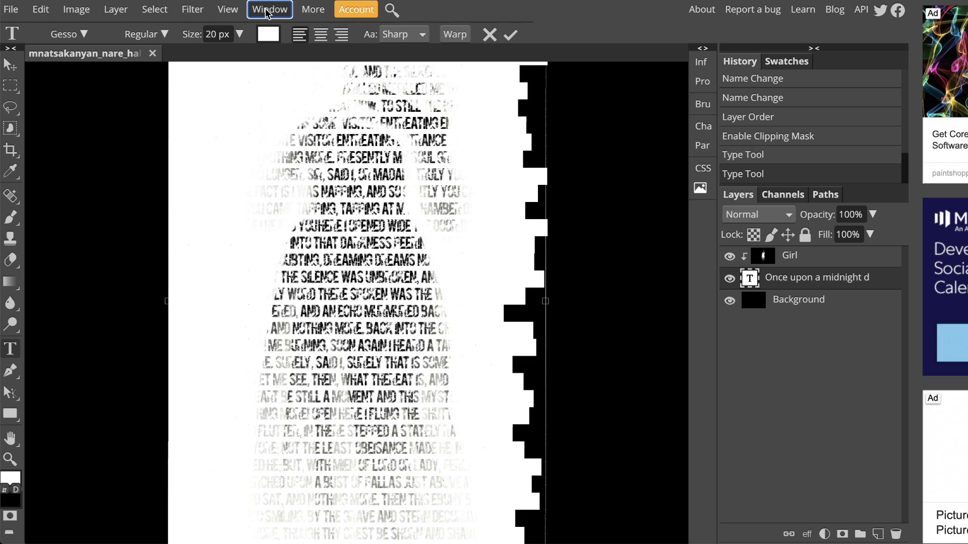
left_click(703, 127)
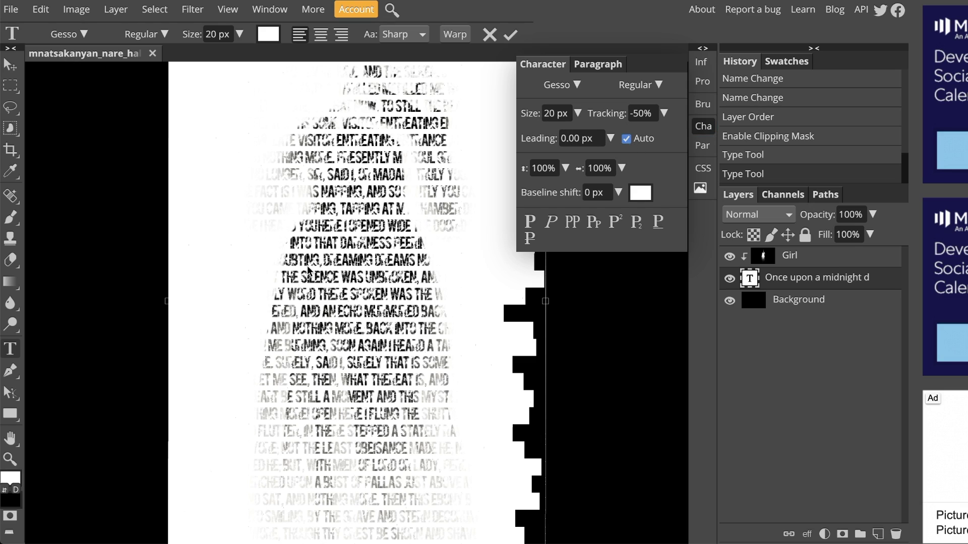
left_click(278, 285)
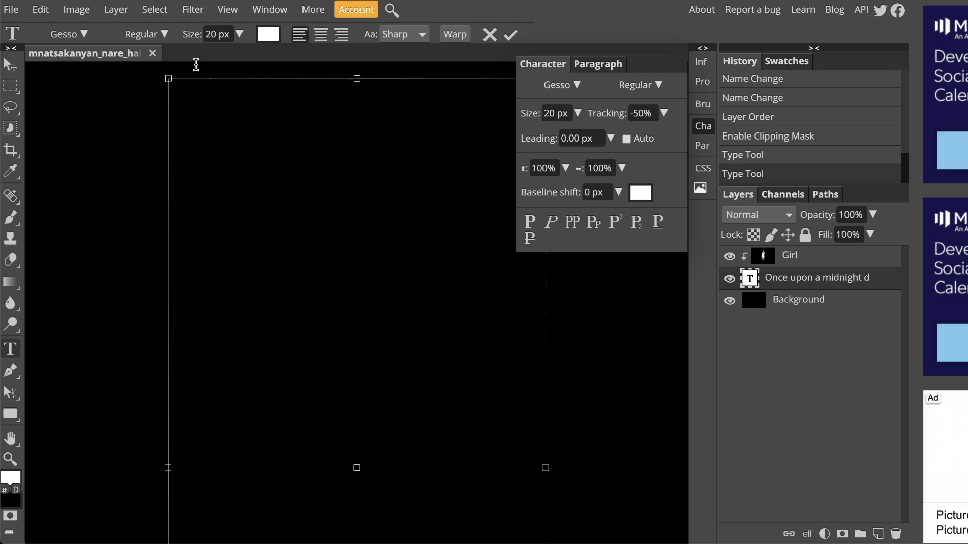
Step: Set the poem's leading to 18 px with the Leading slider and close the Character panel
scroll(187, 81, "up", 5)
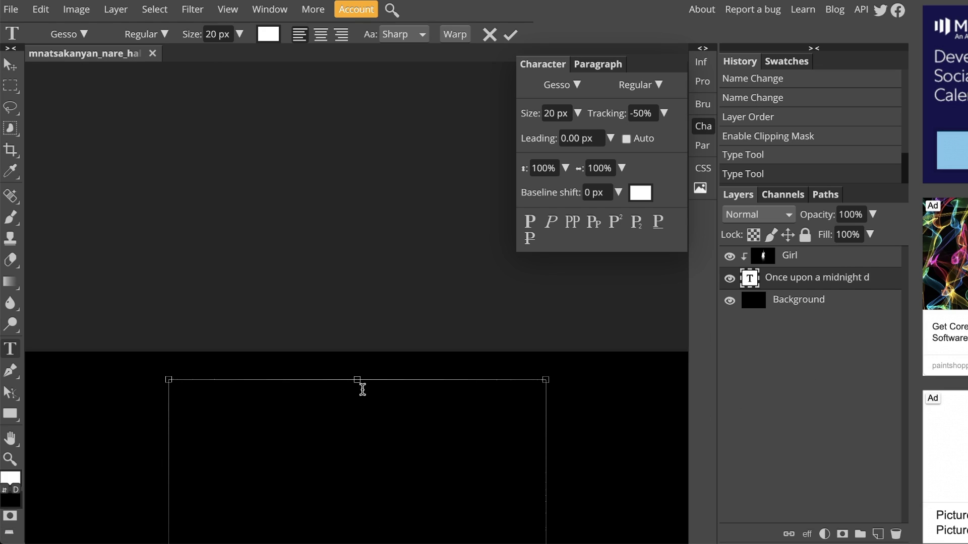
scroll(504, 402, "down", 1)
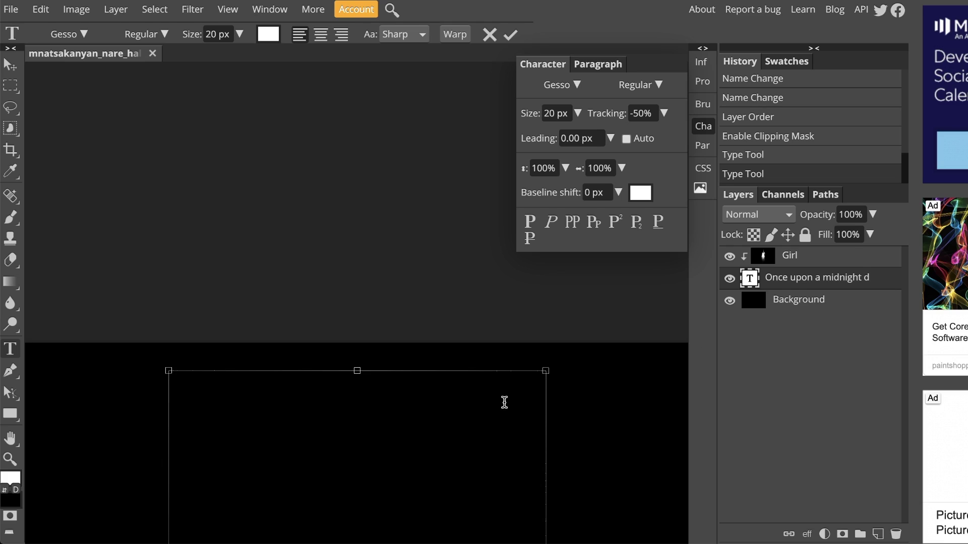
scroll(504, 402, "down", 3)
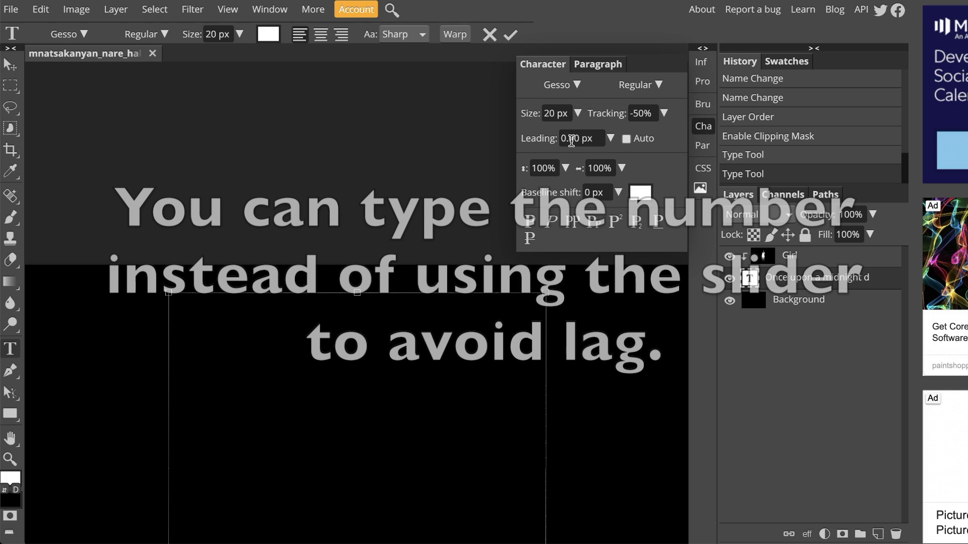
left_click(610, 138)
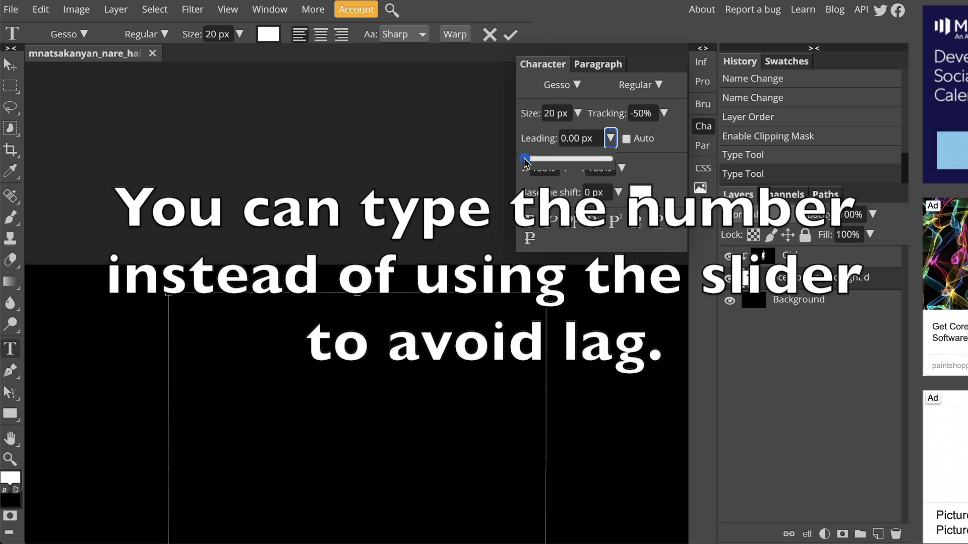
left_click_drag(525, 159, 569, 160)
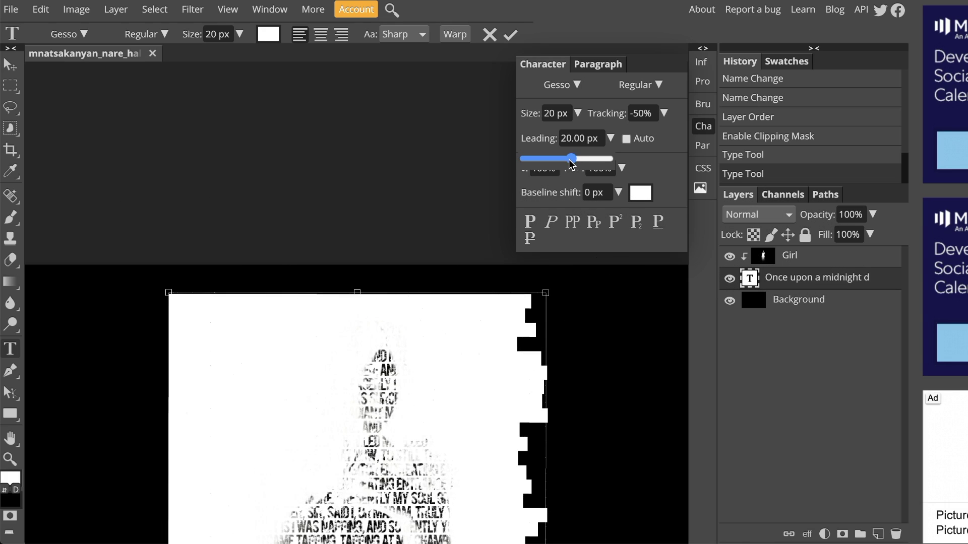
left_click_drag(570, 160, 569, 160)
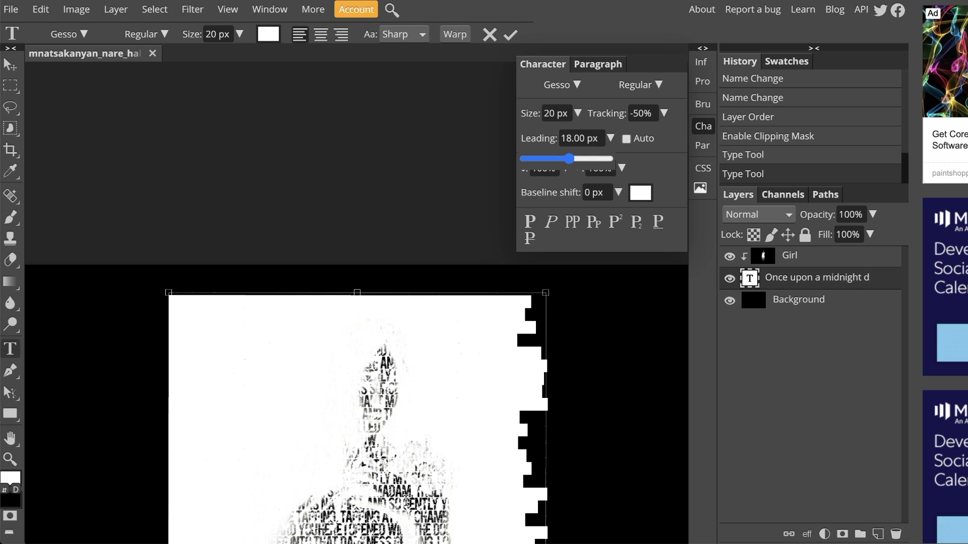
left_click(704, 132)
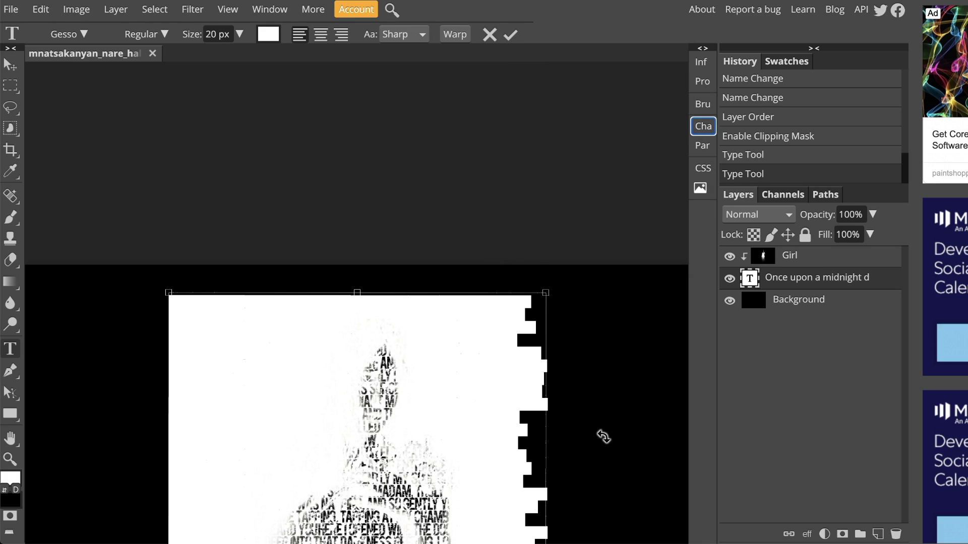
Step: Commit the text with the Move tool and zoom in and out to review the lettered figure
scroll(604, 437, "down", 1)
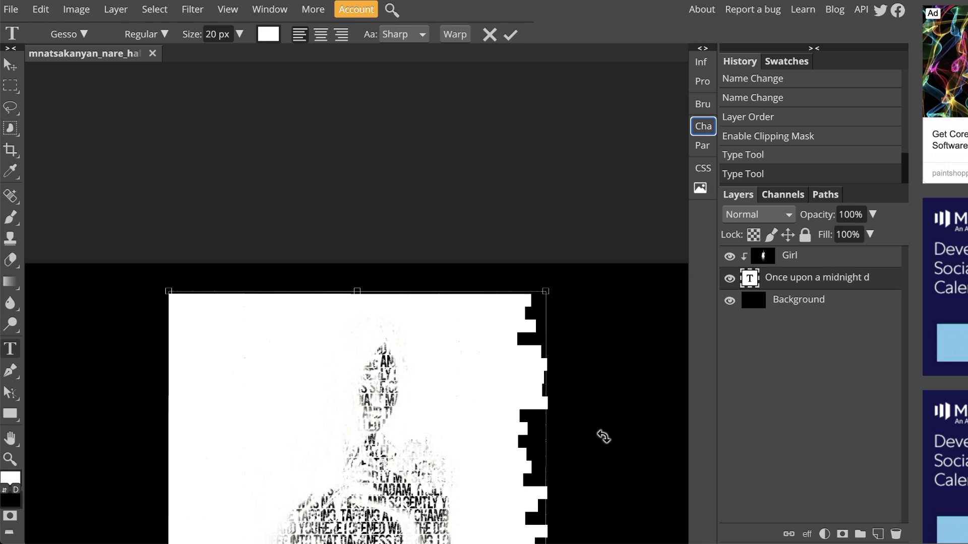
scroll(603, 437, "down", 1)
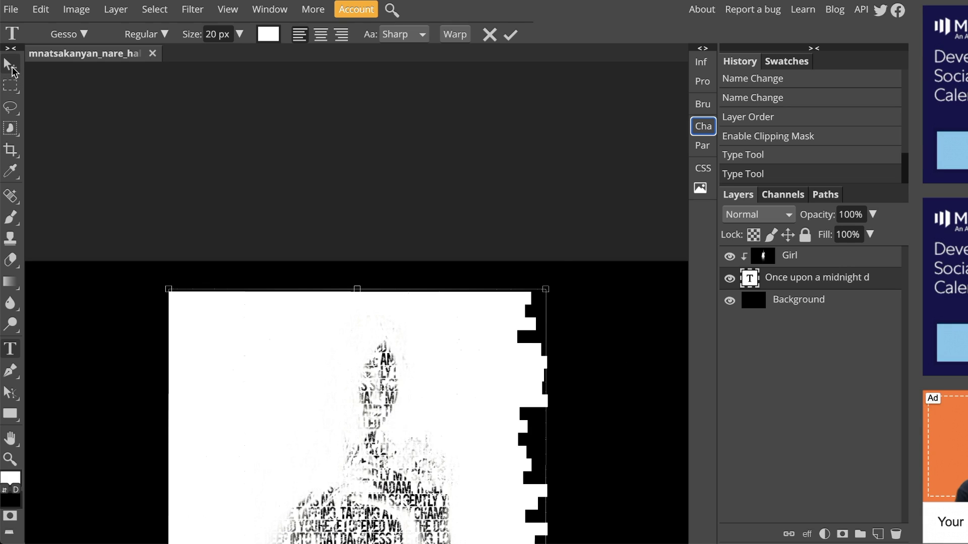
left_click(11, 69)
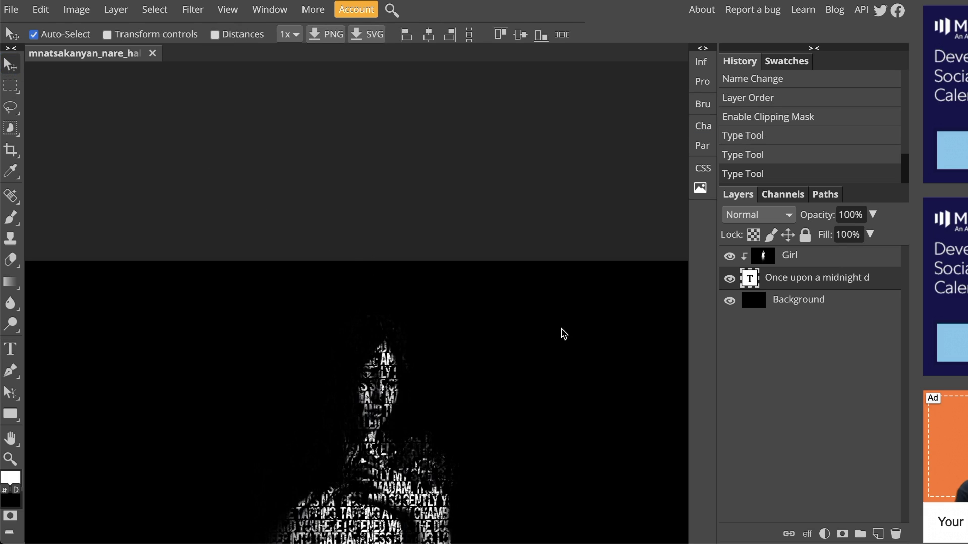
scroll(564, 334, "down", 8)
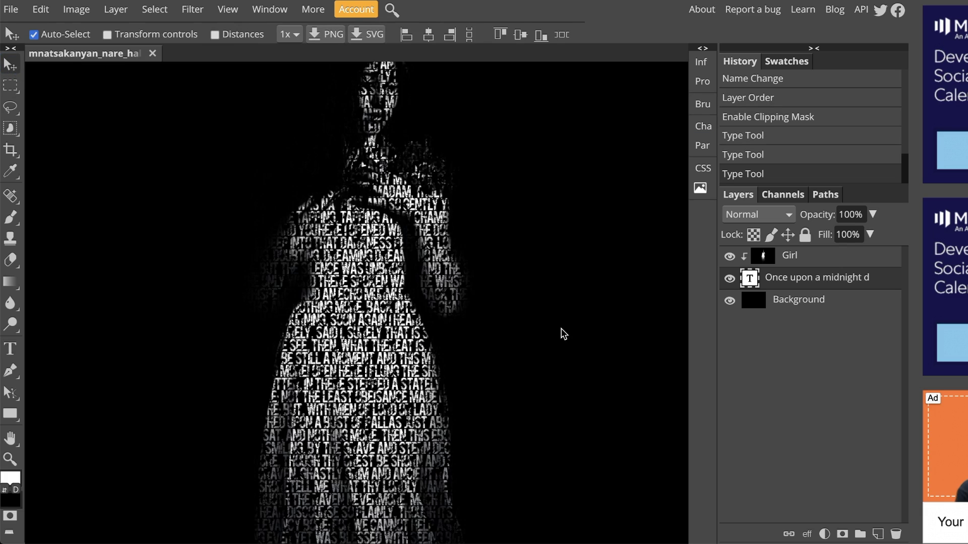
scroll(563, 334, "down", 2)
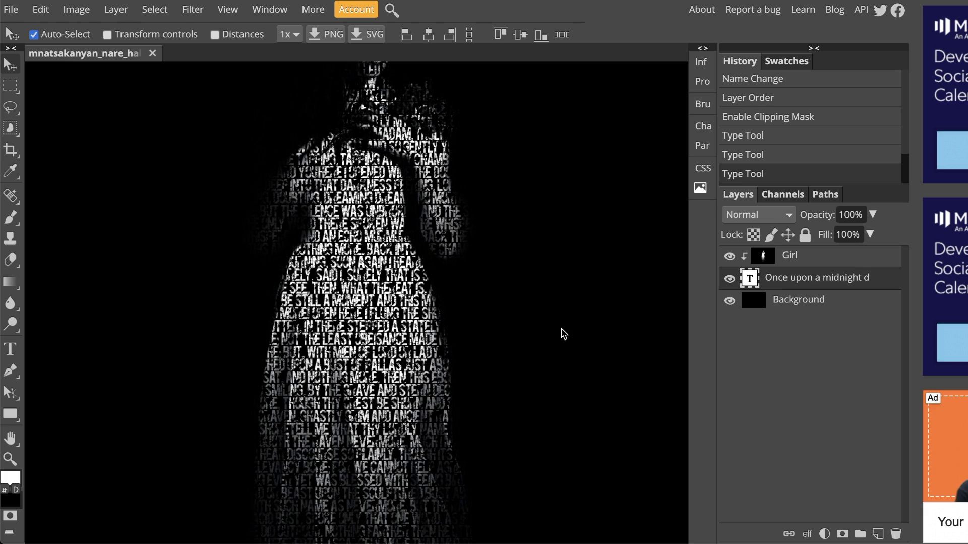
key("ctrl+0")
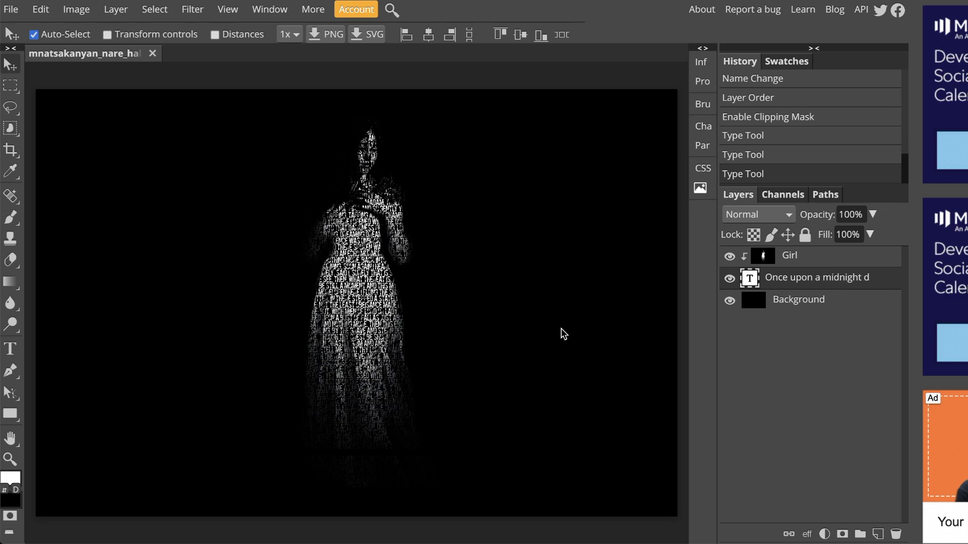
key("ctrl+plus")
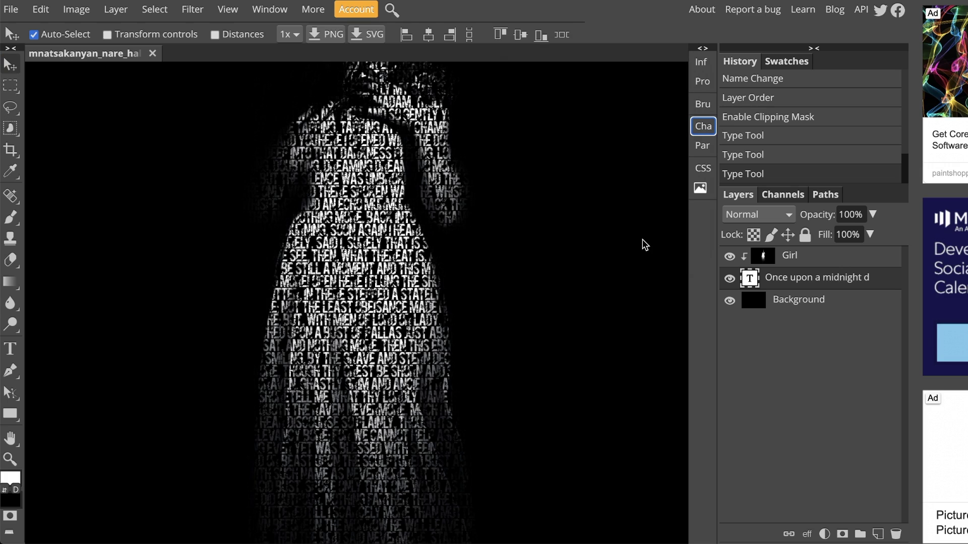
key("ctrl+plus")
key("ctrl+plus")
key("ctrl+plus")
key("ctrl+plus")
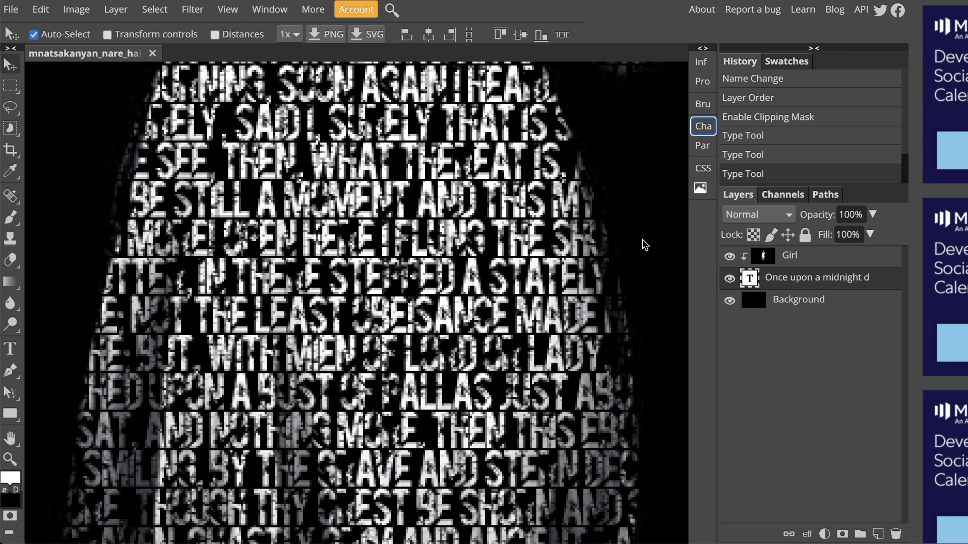
key("ctrl+minus")
key("ctrl+minus")
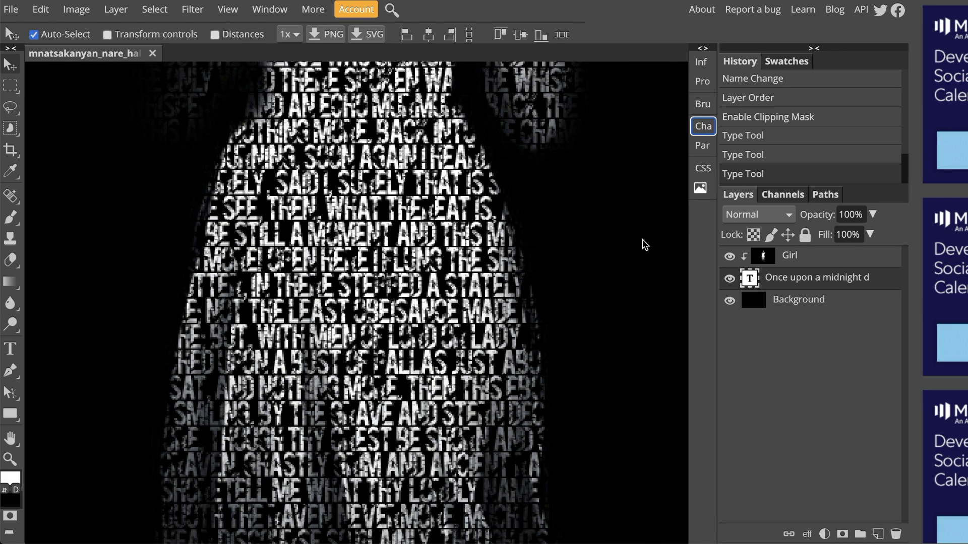
key("ctrl+minus")
key("ctrl+minus")
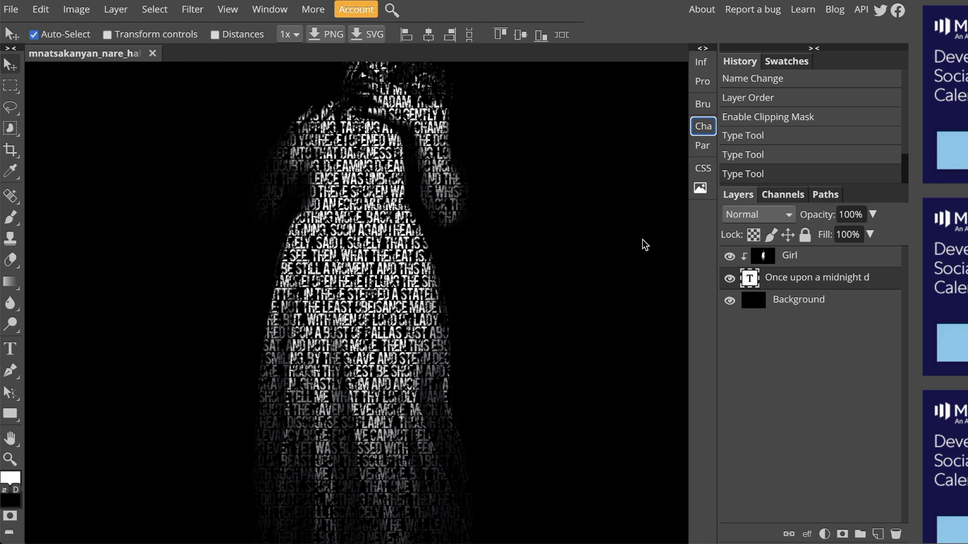
key("ctrl+0")
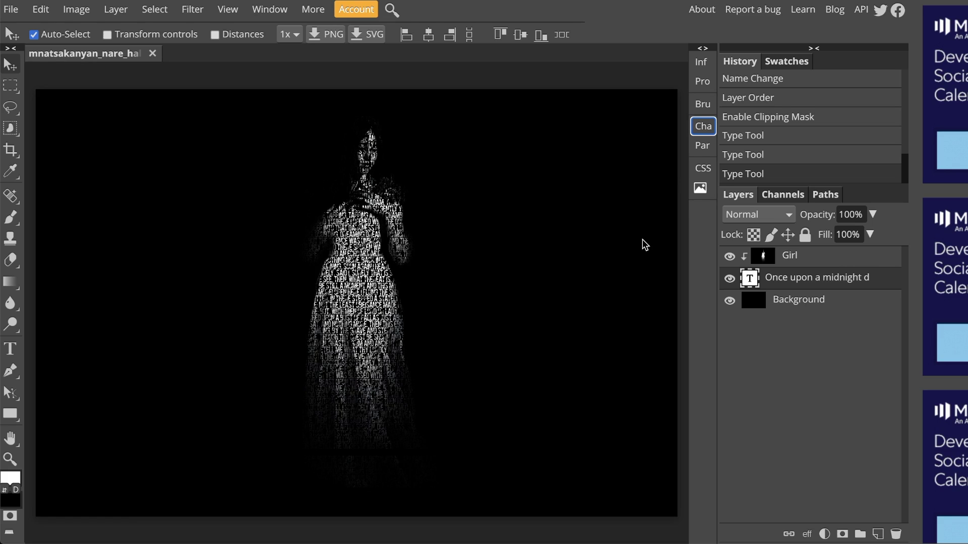
key("ctrl+minus")
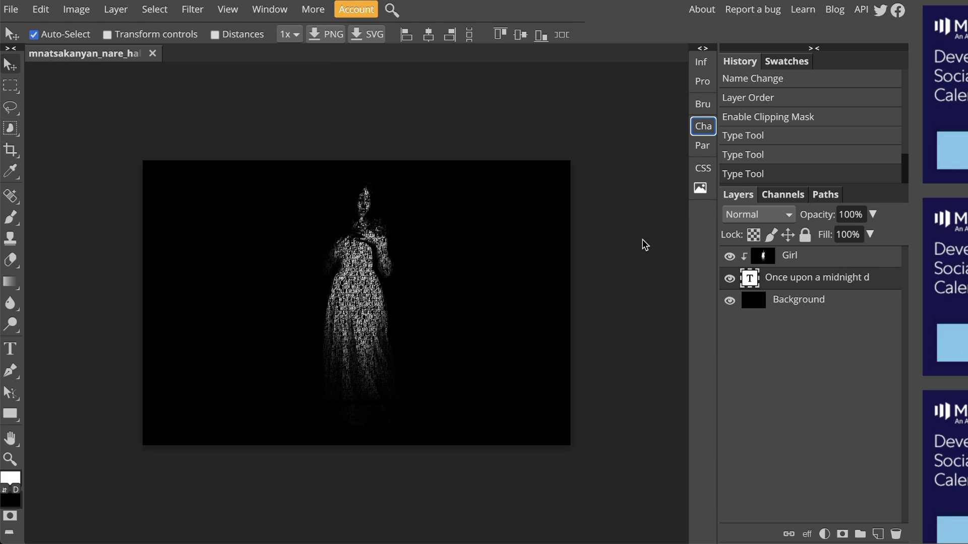